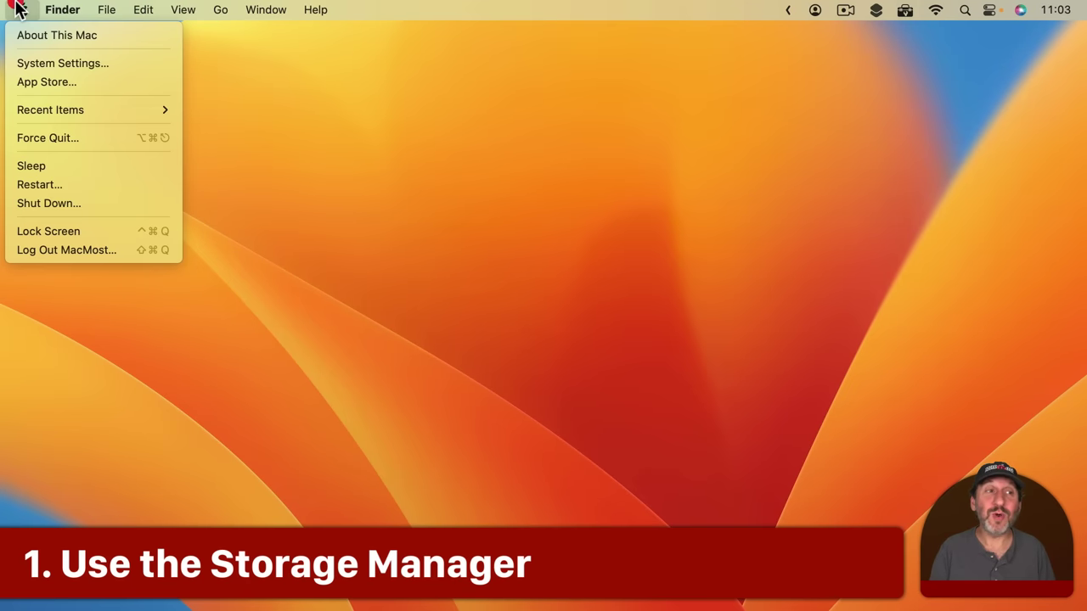
- Open System Settings' General > Storage pane, showing Macintosh HD at 1.06 TB of 2 TB used
left_click(34, 61)
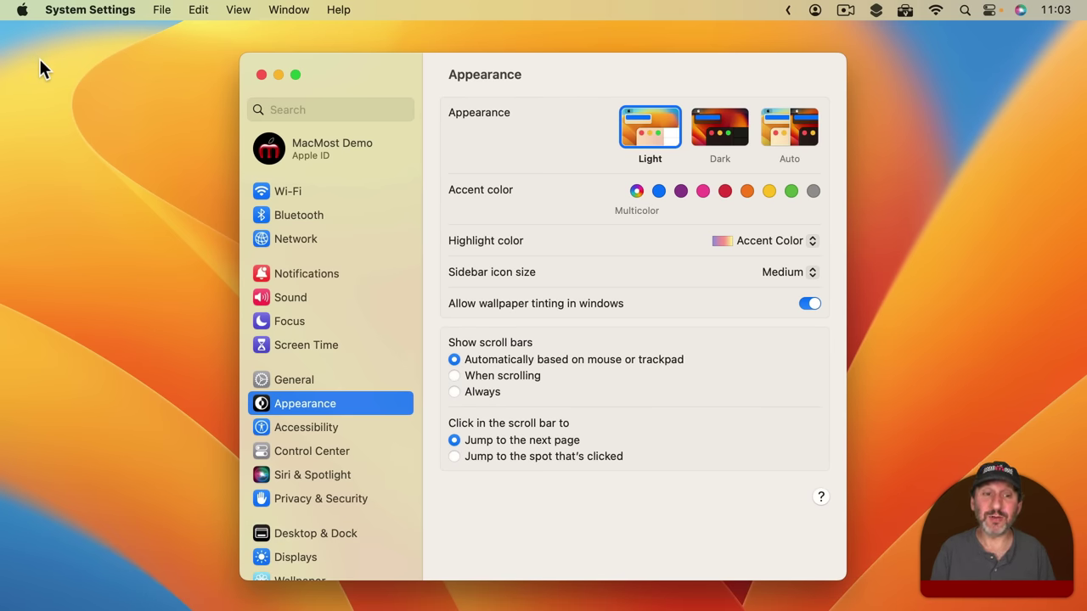
left_click(289, 379)
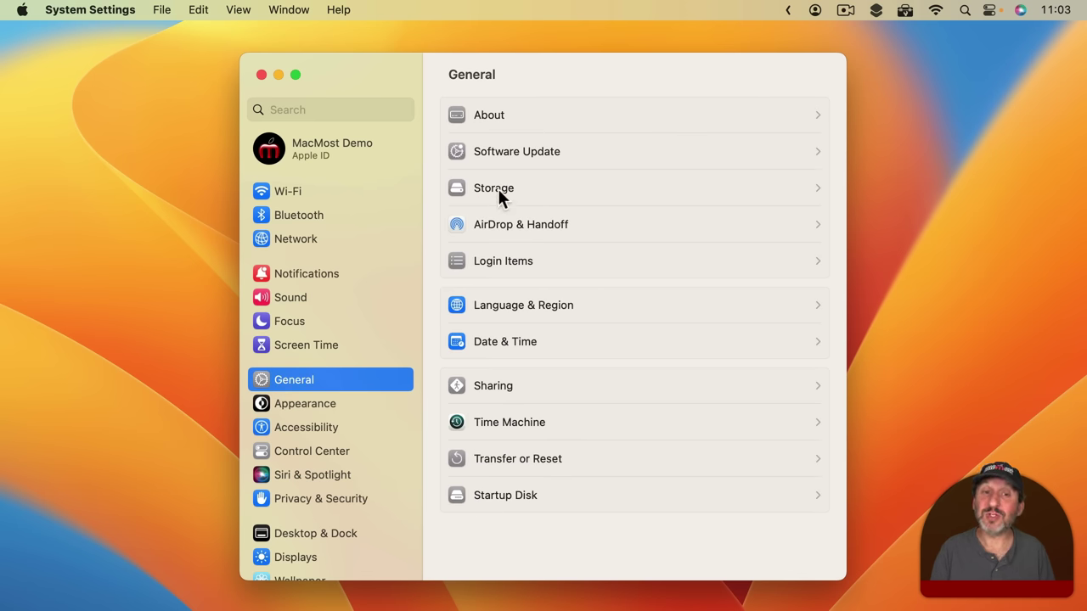
left_click(497, 191)
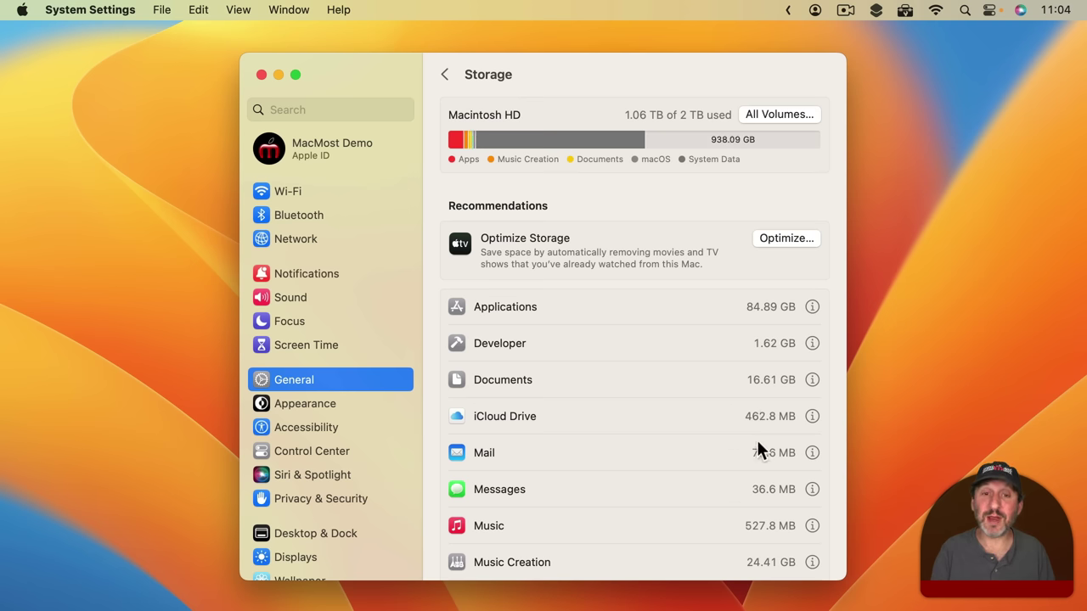
mouse_move(588, 145)
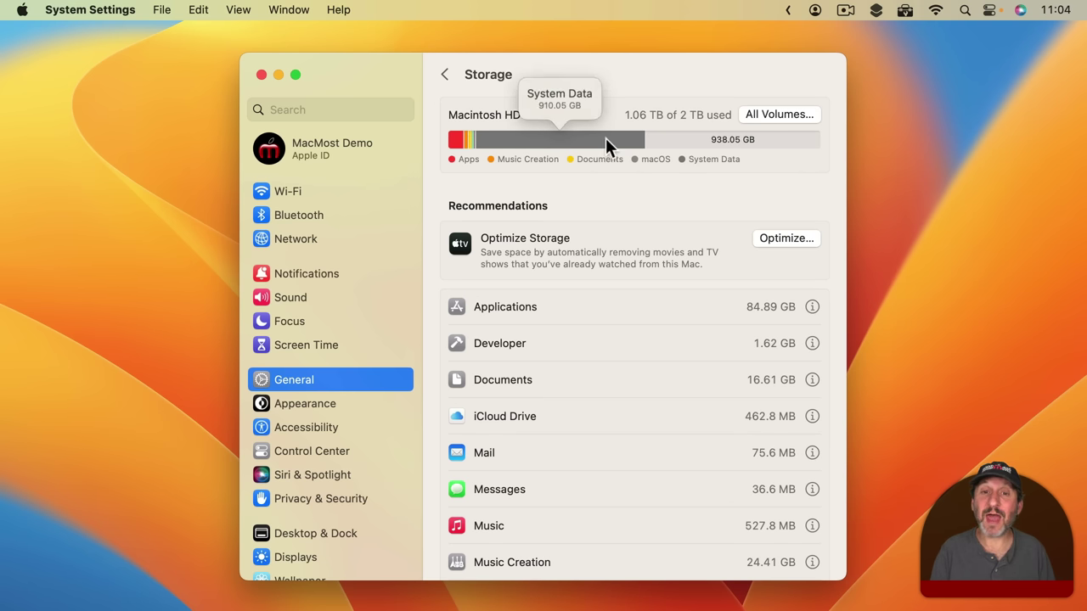
scroll(617, 525, "down", 8)
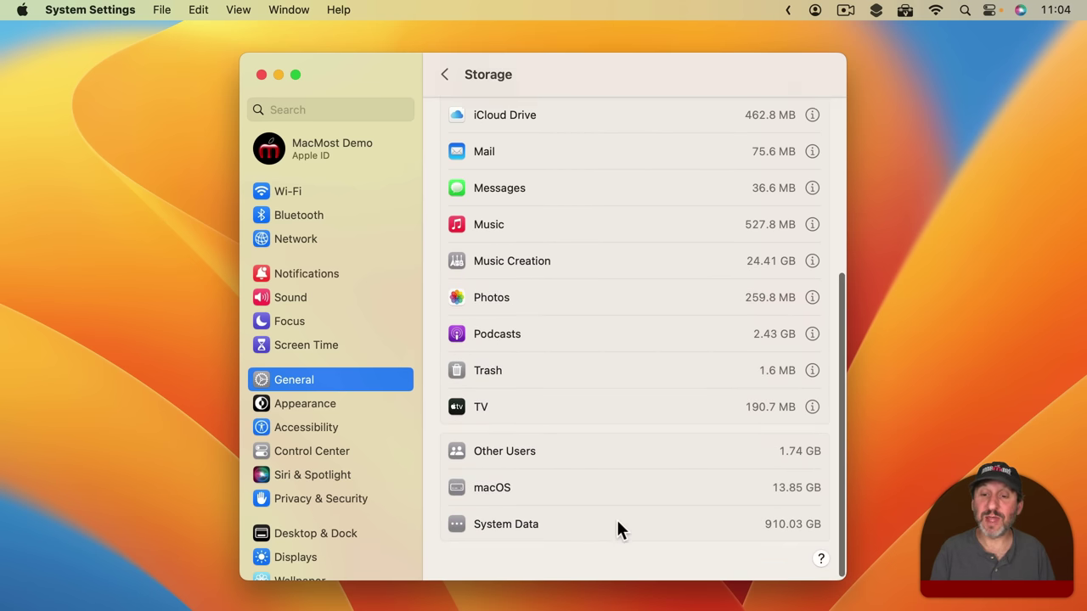
scroll(748, 503, "up", 8)
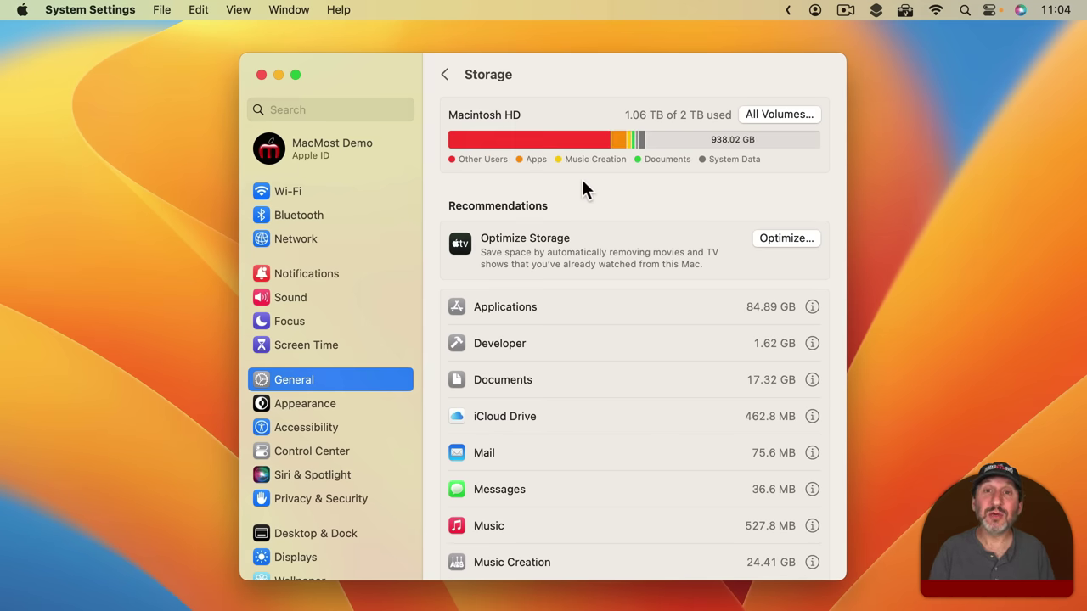
mouse_move(671, 146)
mouse_move(522, 144)
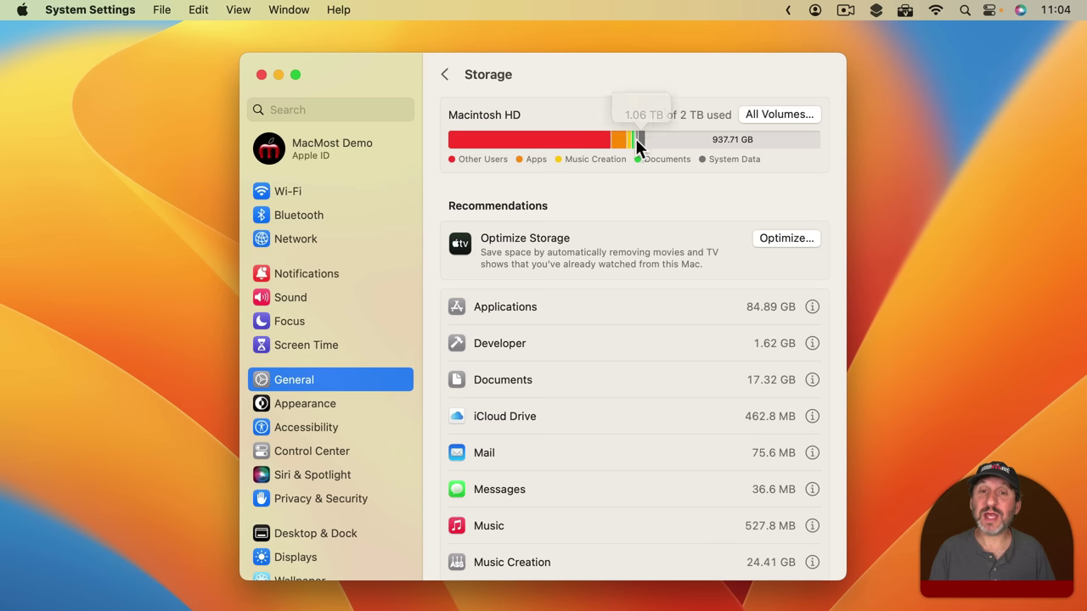
mouse_move(633, 141)
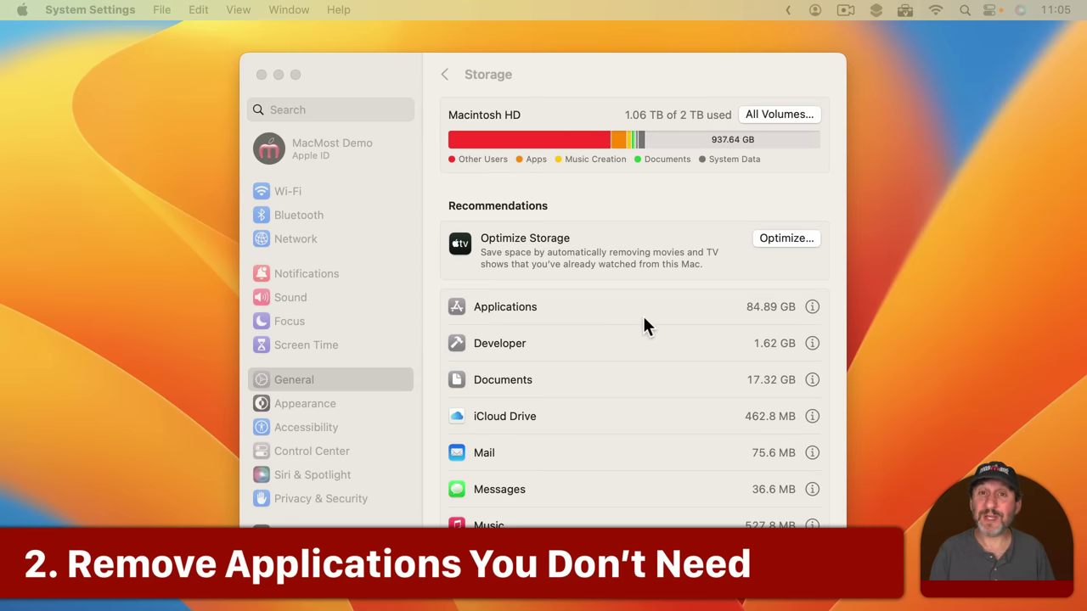
left_click(813, 306)
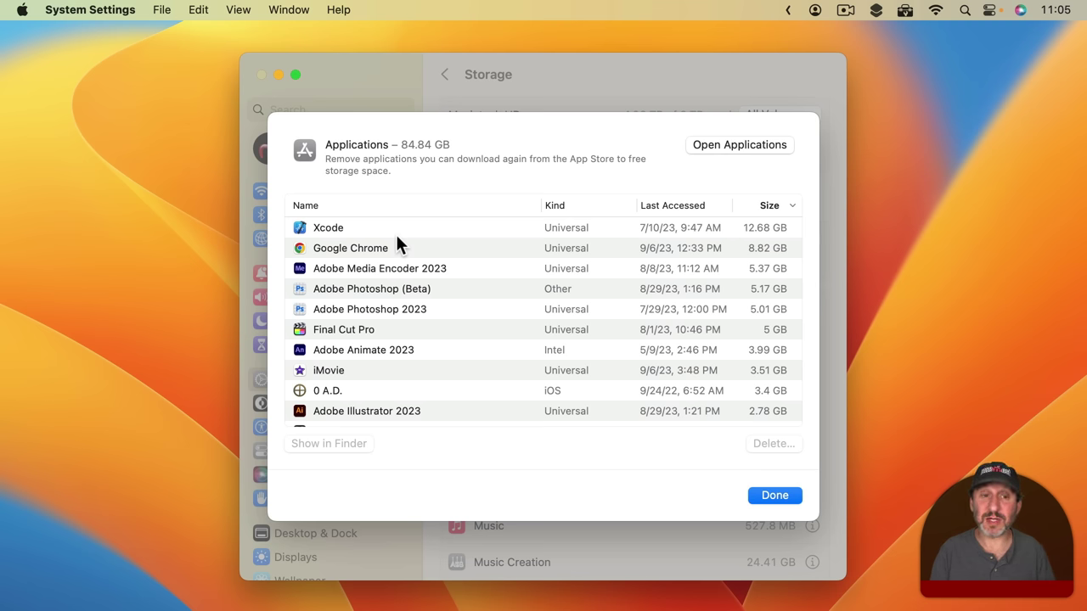
left_click(332, 229)
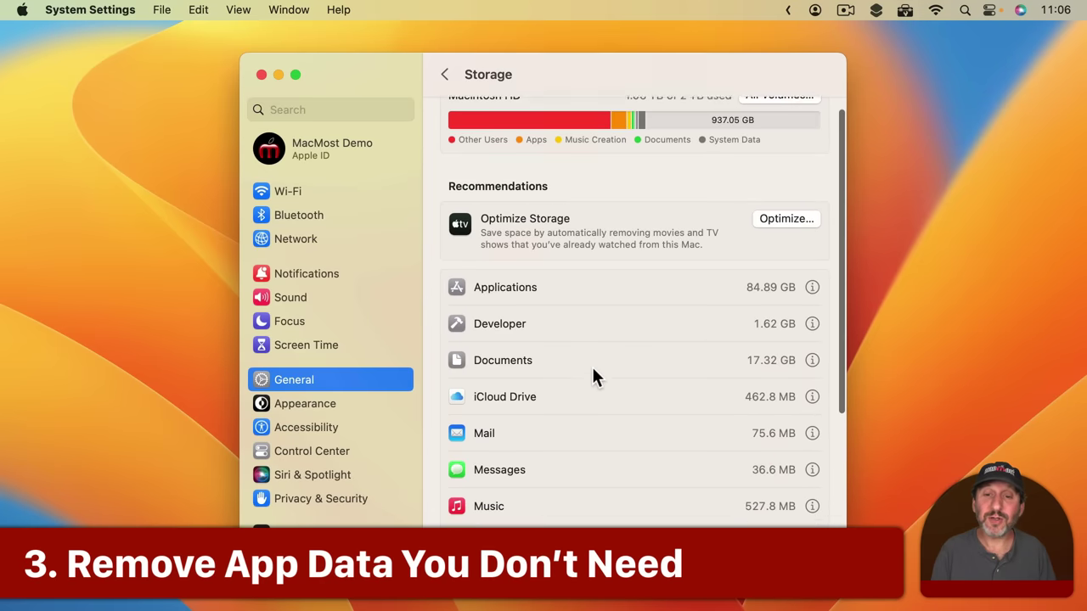
scroll(593, 373, "down", 5)
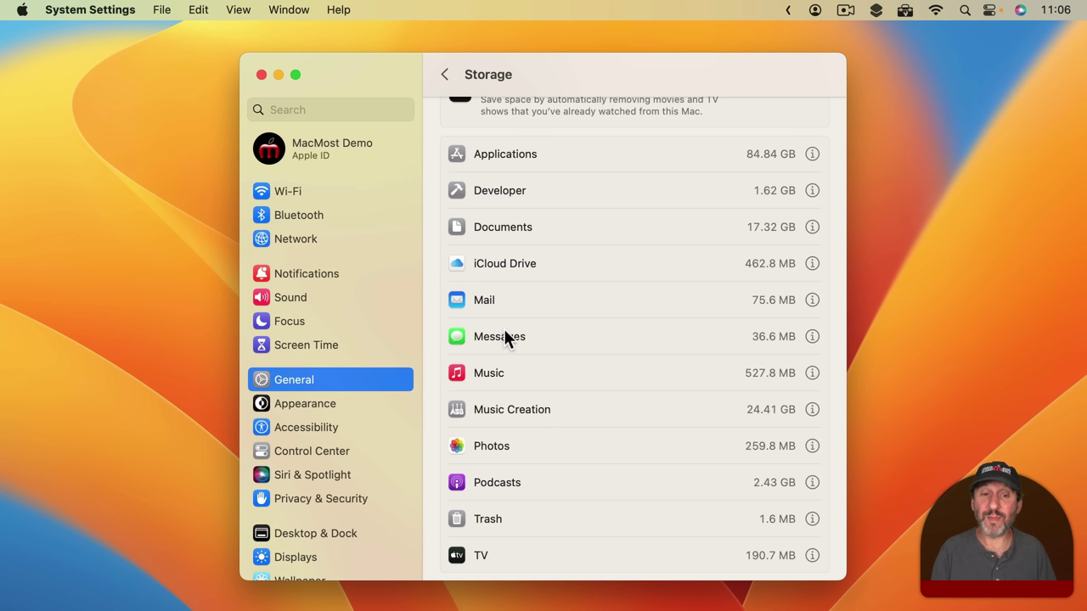
left_click(811, 337)
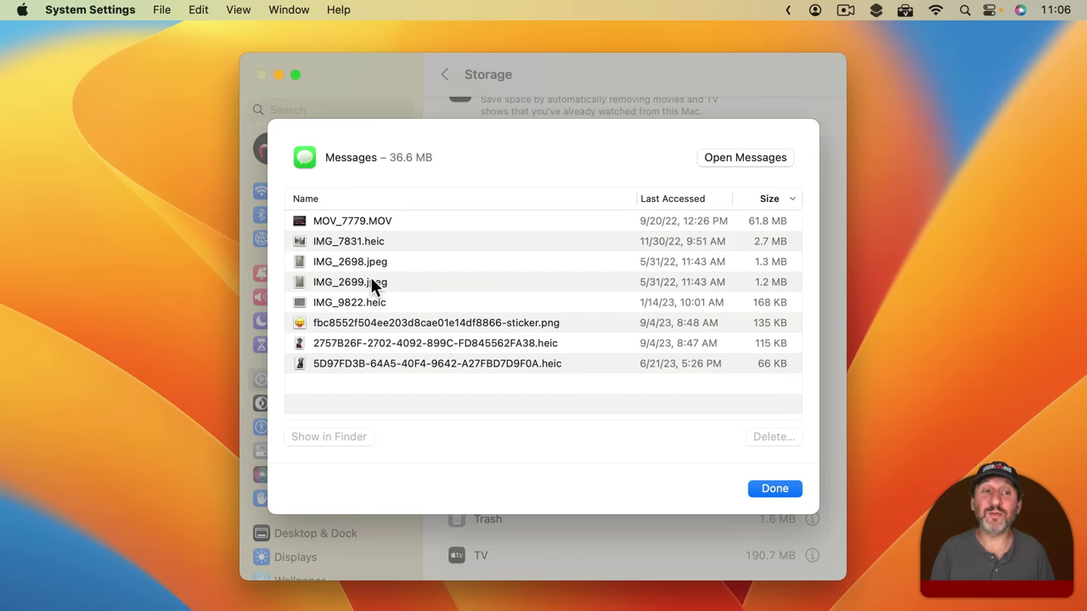
left_click(341, 221)
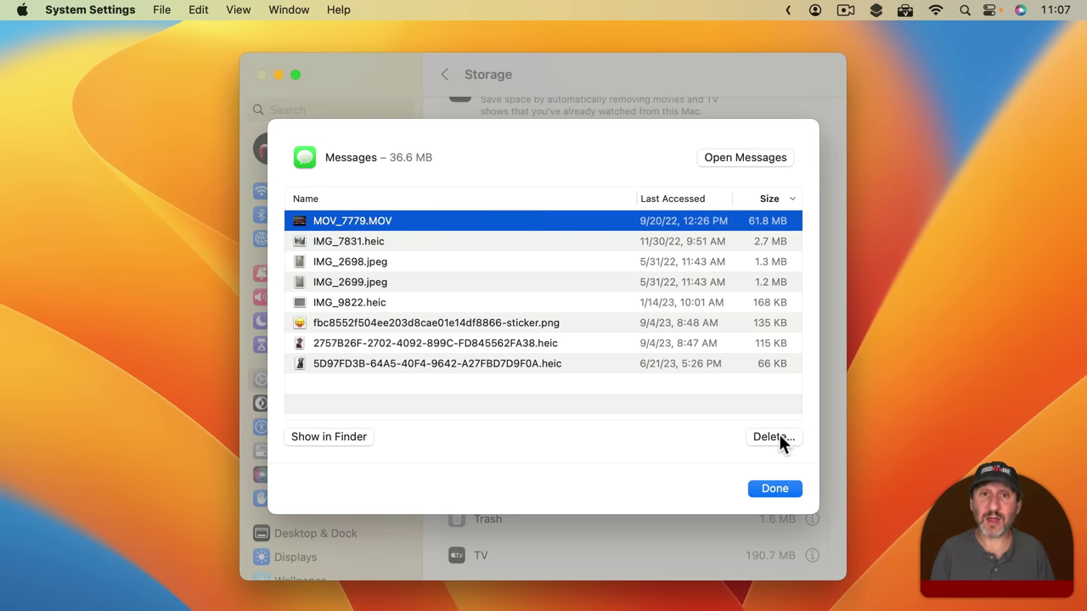
left_click(783, 495)
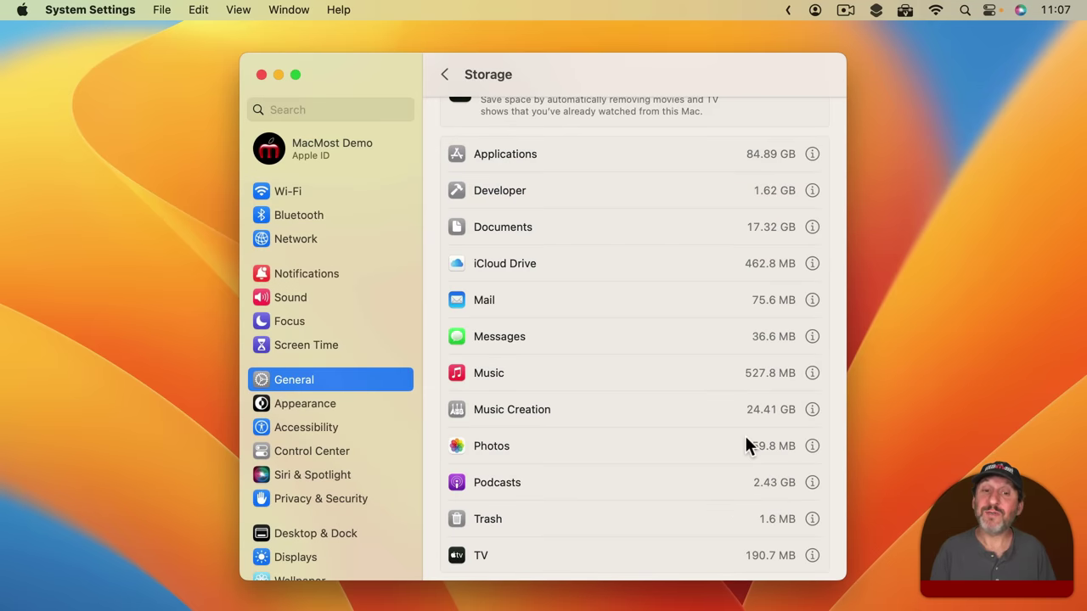
left_click(812, 300)
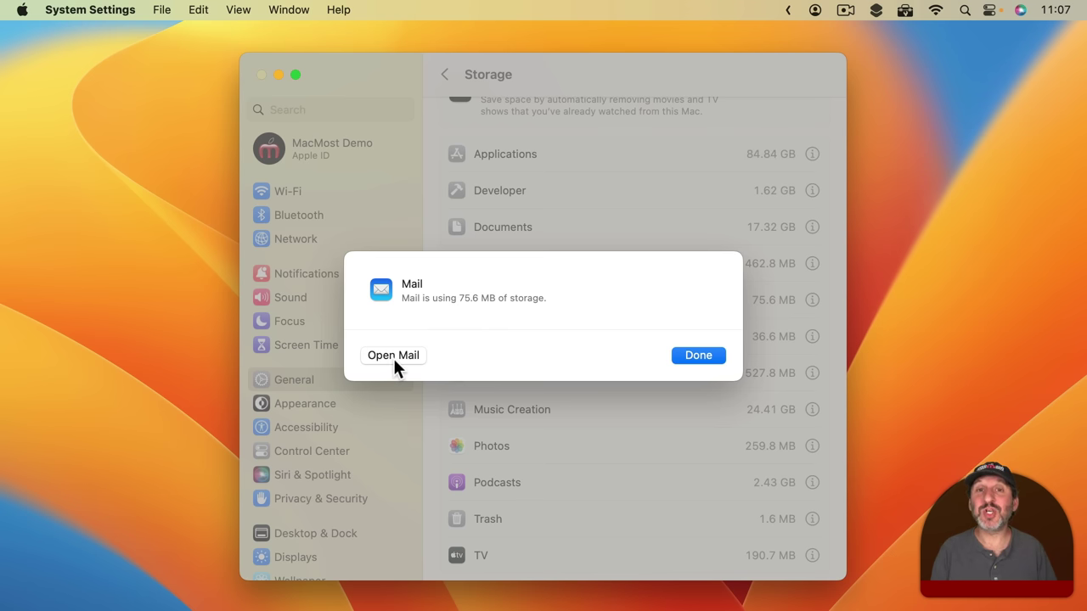
left_click(697, 355)
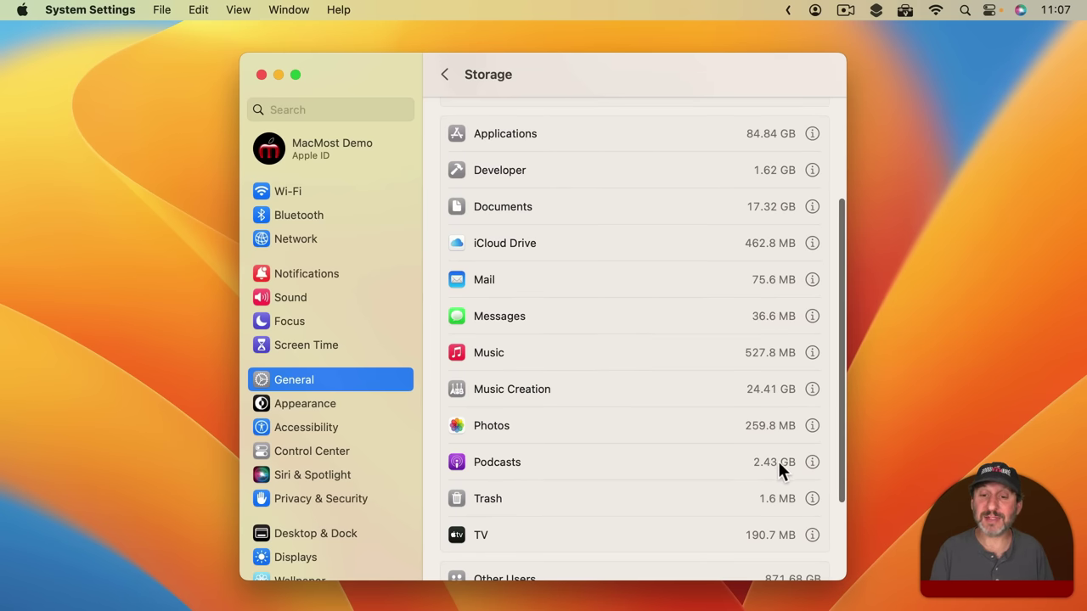
left_click(812, 462)
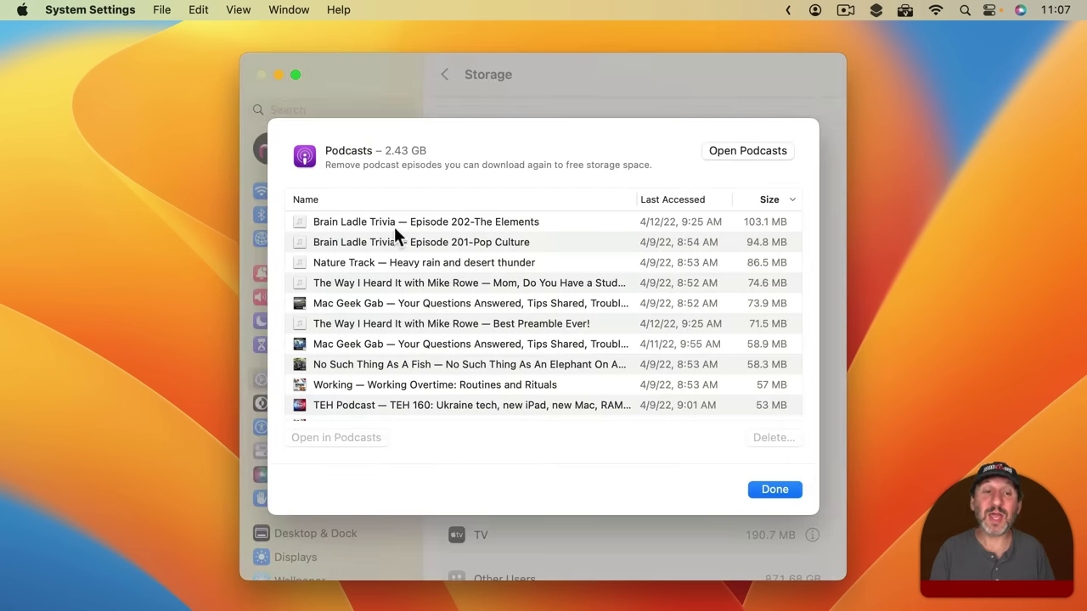
left_click(506, 225)
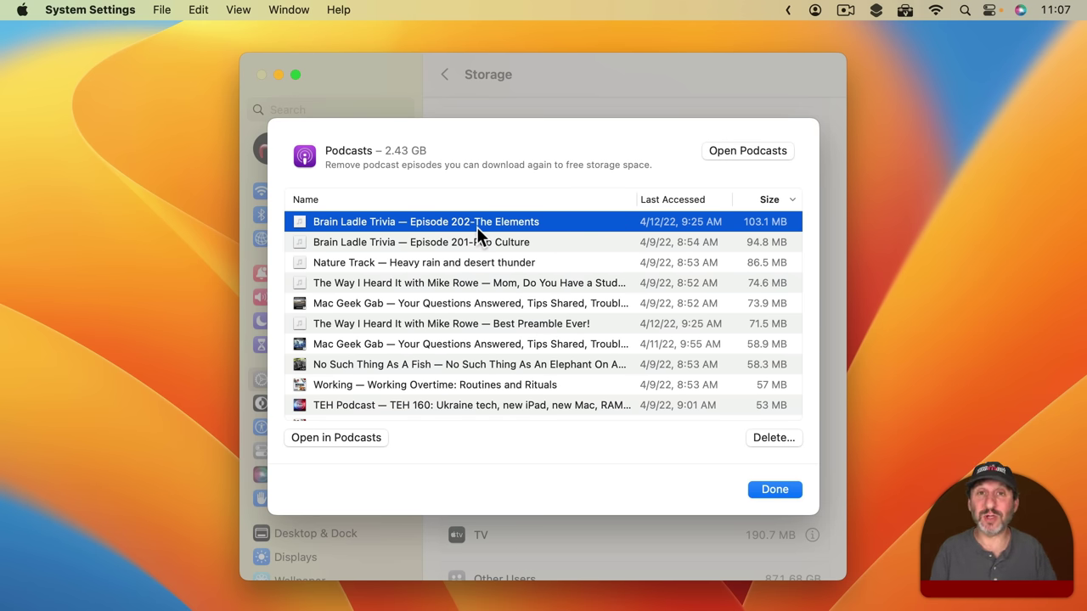
left_click(775, 490)
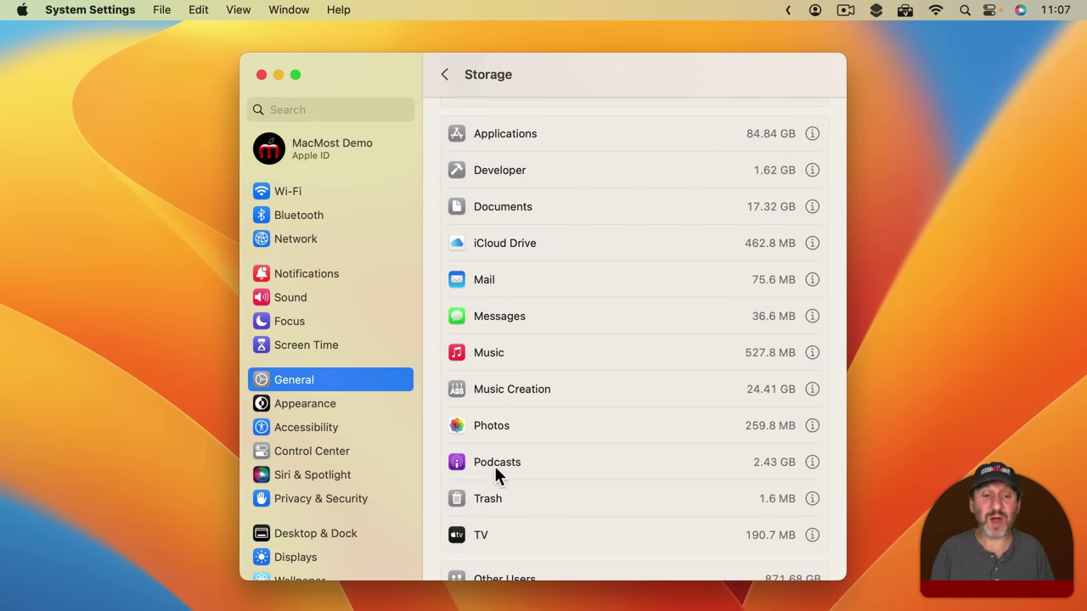
- Open the Documents storage details and select test.fcpbundle, the 15.14 GB largest file
scroll(625, 341, "up", 5)
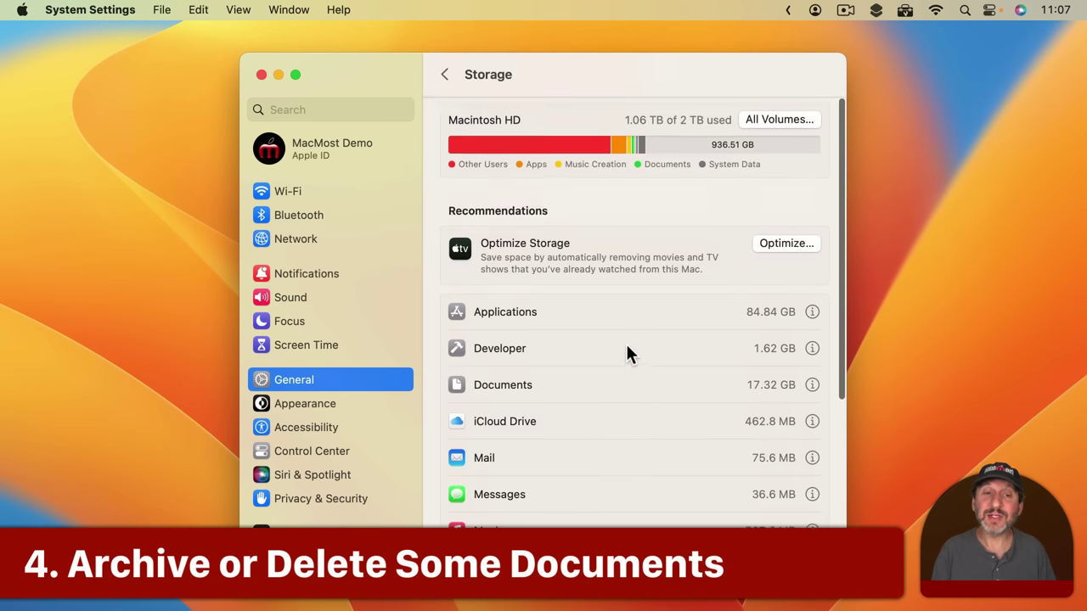
left_click(813, 379)
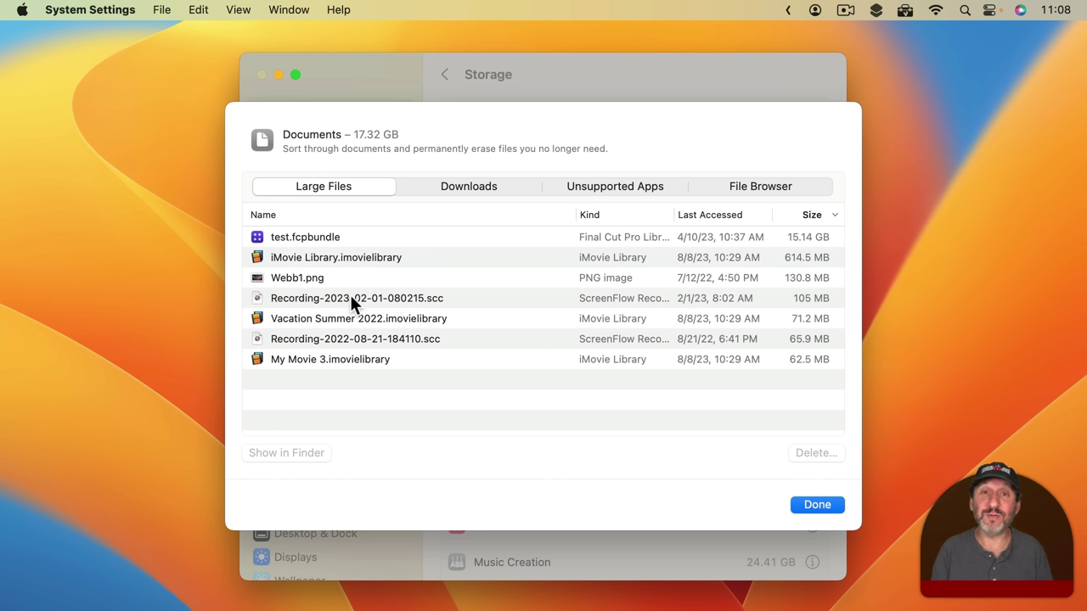
left_click(376, 236)
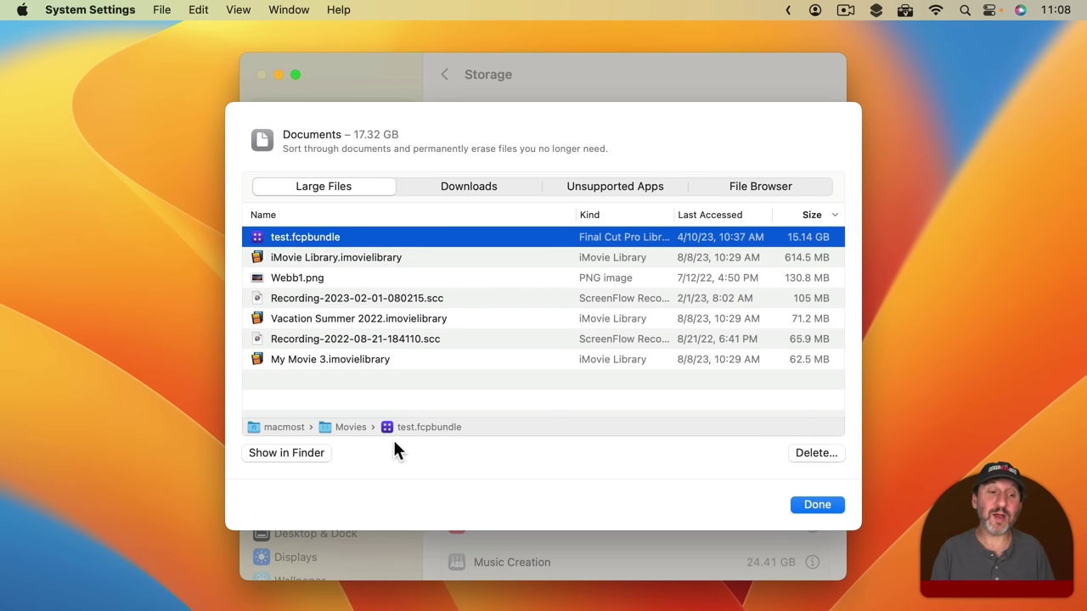
- Reveal the 15.14 GB test.fcpbundle in its Movies folder in Finder
left_click(281, 452)
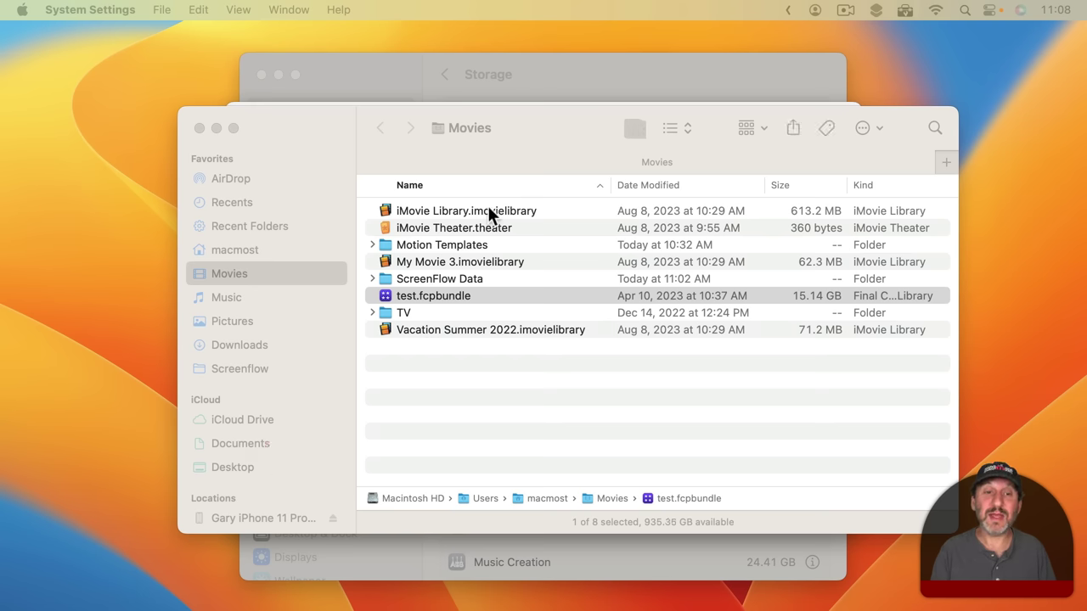
left_click(508, 153)
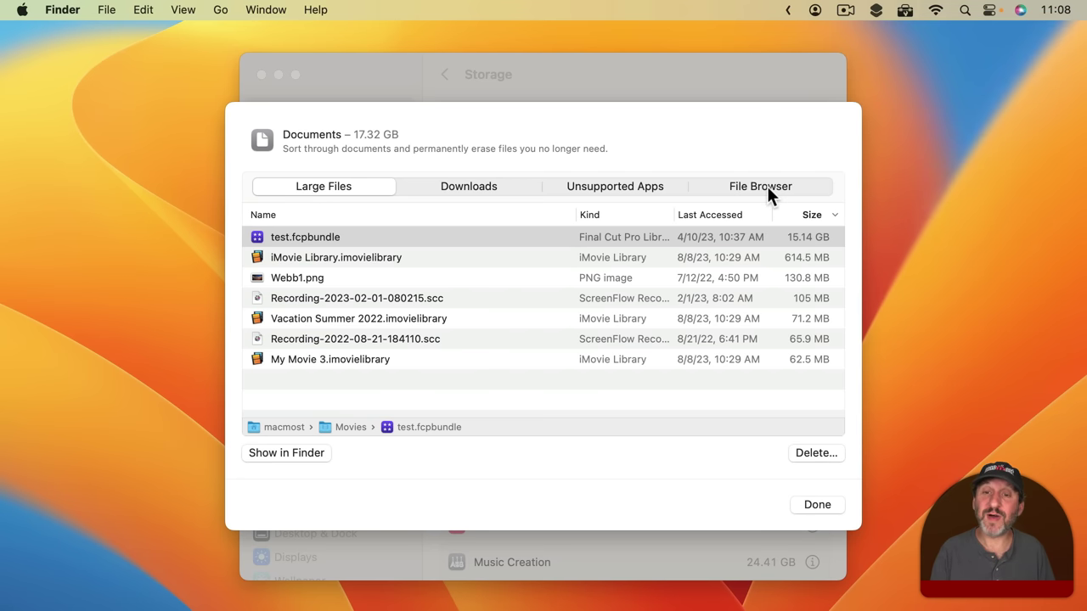
- In the File Browser, compare the sizes inside Movies, Documents and Shared Videos
left_click(767, 186)
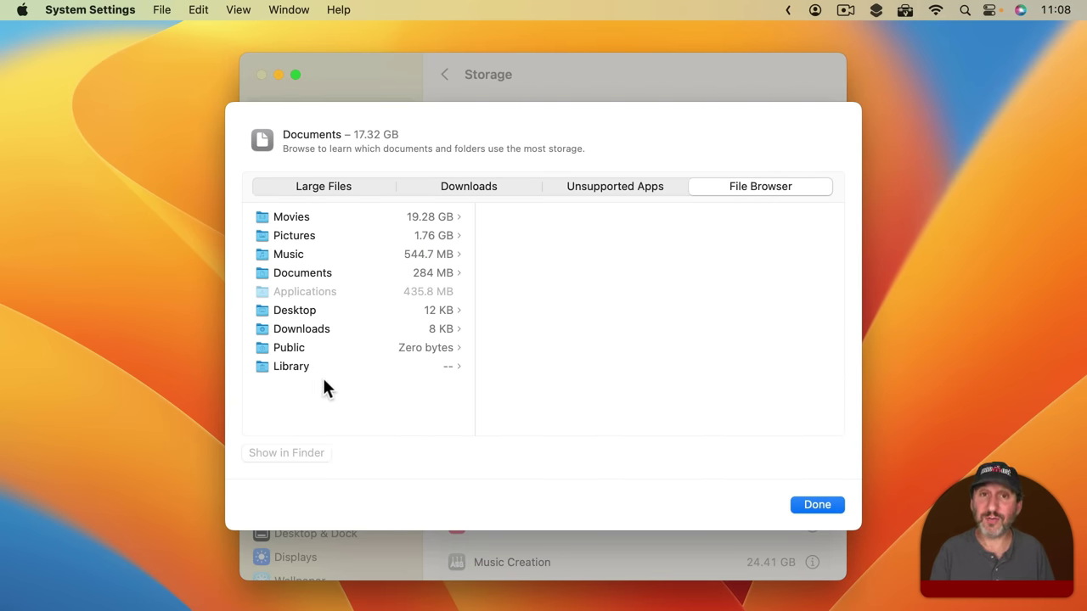
left_click(290, 216)
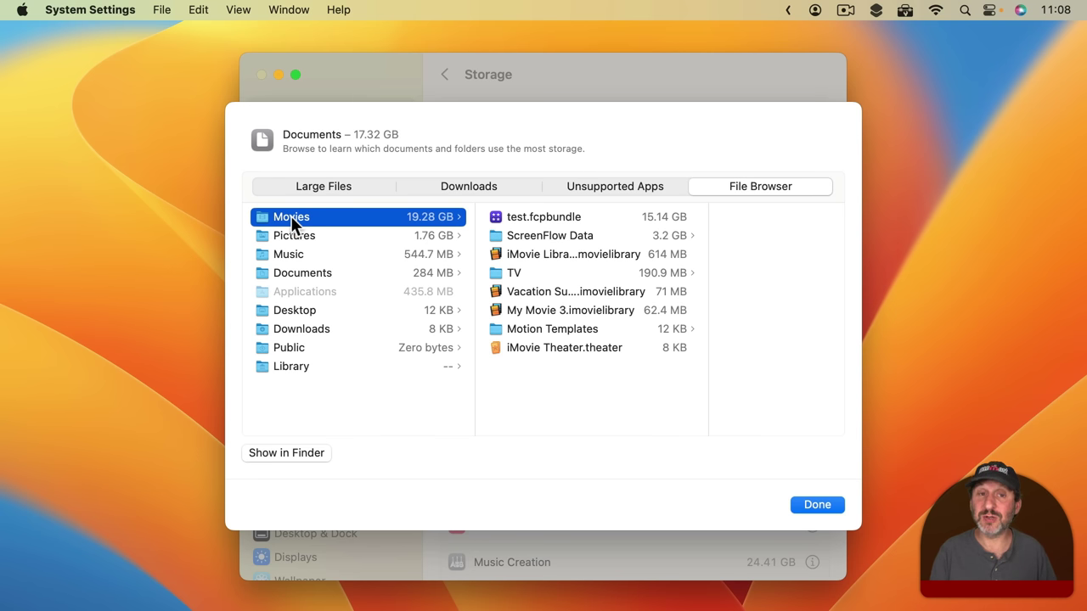
left_click(300, 273)
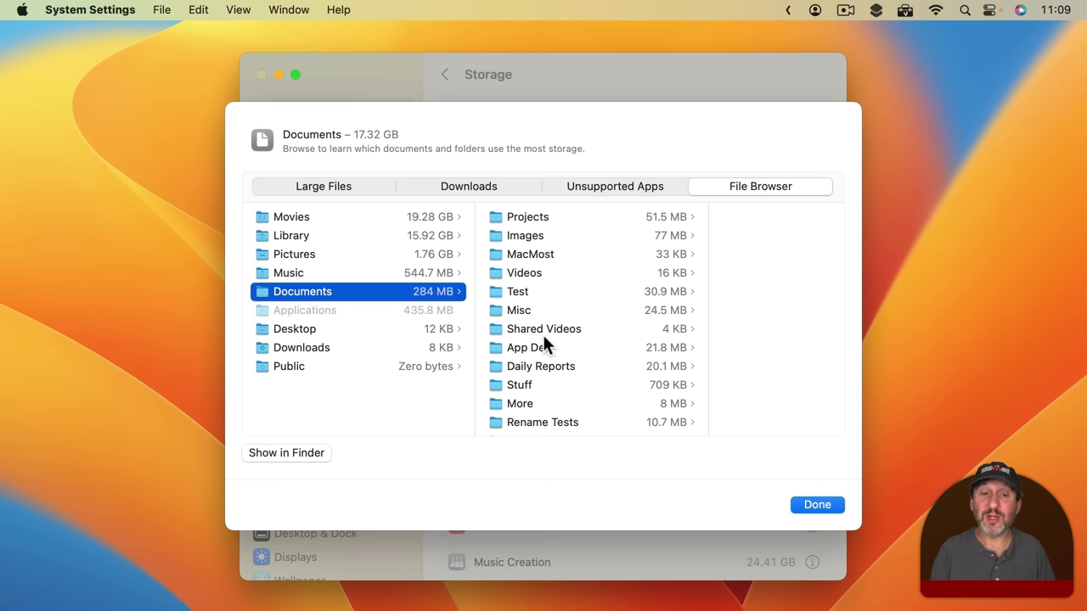
left_click(511, 331)
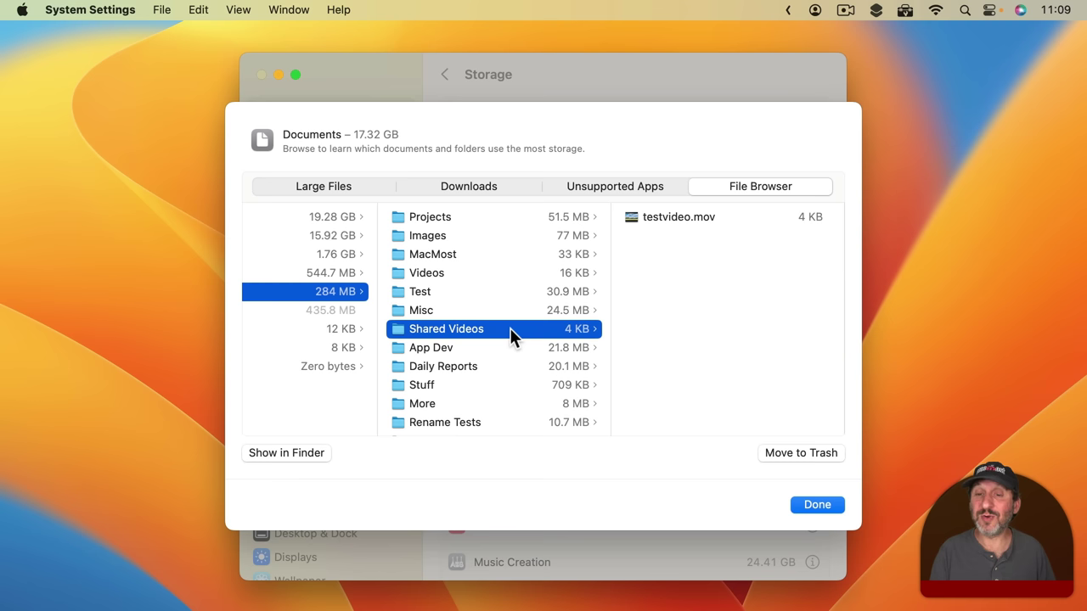
- Browse the Images folder, preview Photo10.jpeg, then check the Downloads list
left_click(415, 235)
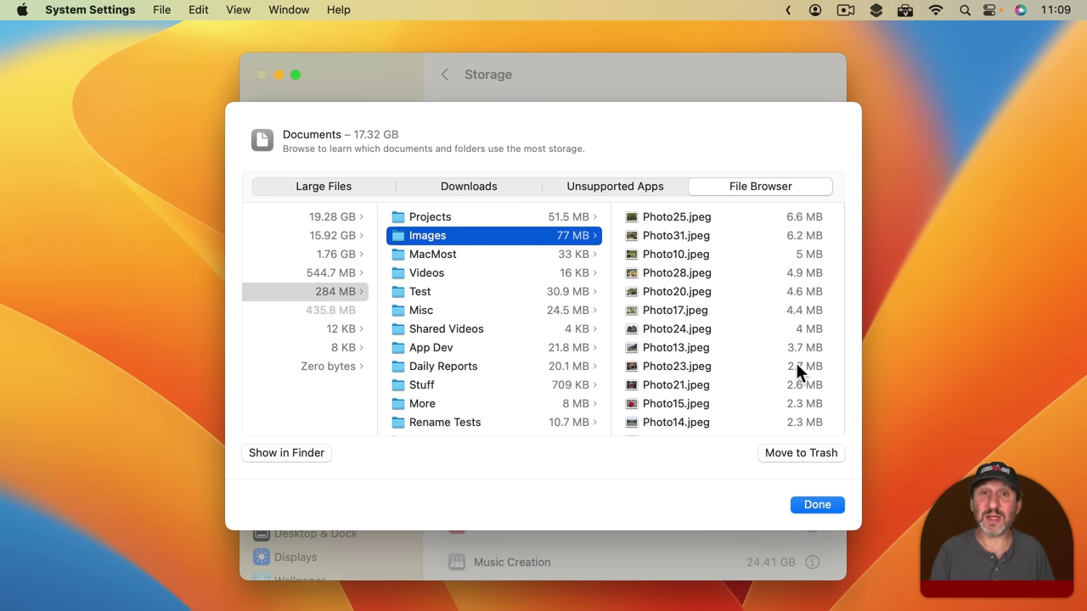
left_click(660, 254)
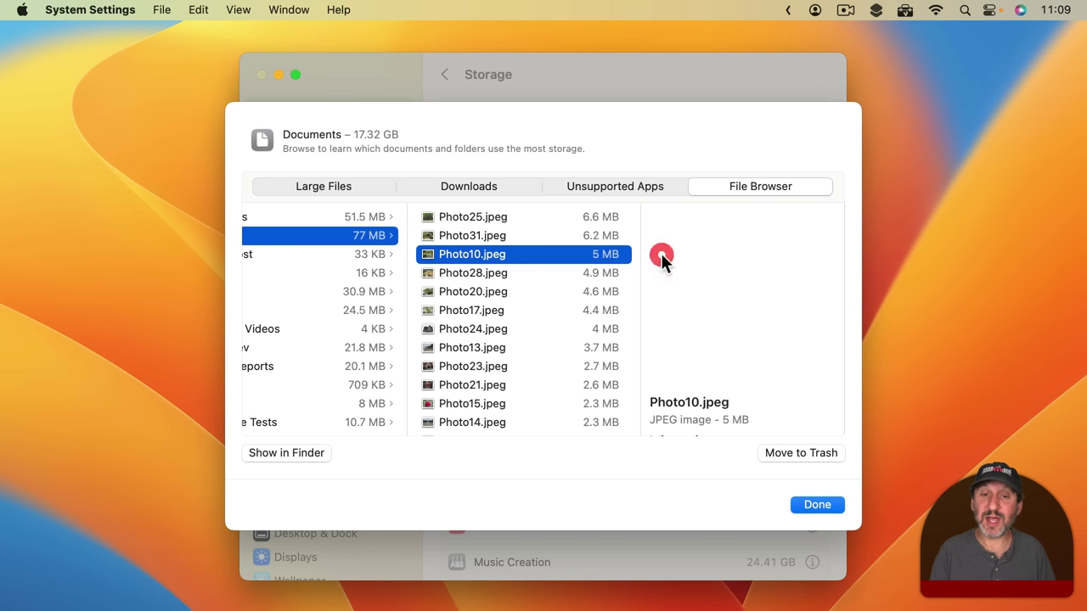
left_click(328, 235)
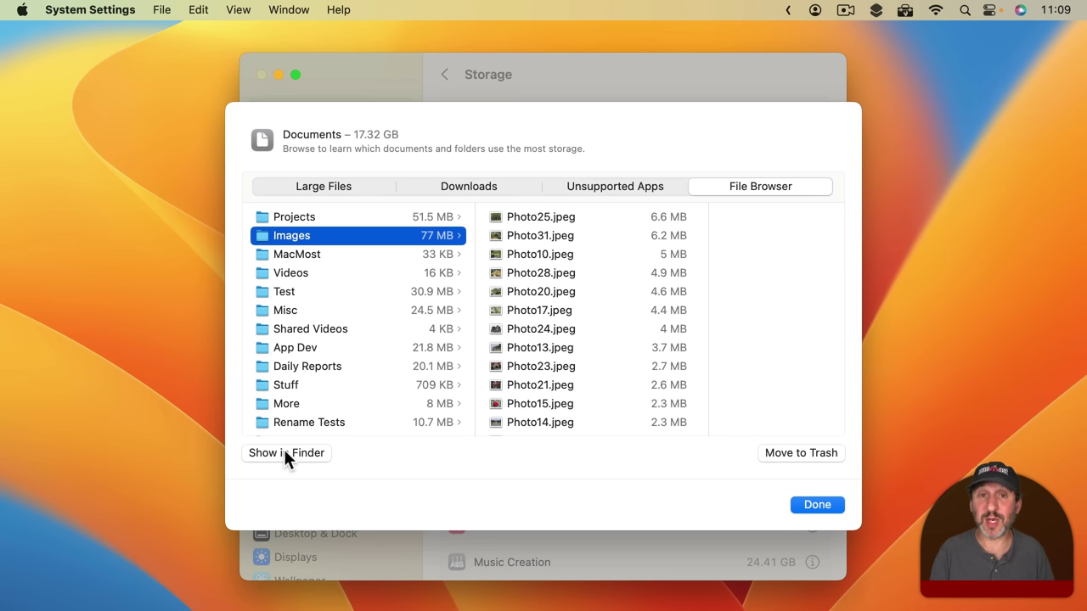
left_click(513, 188)
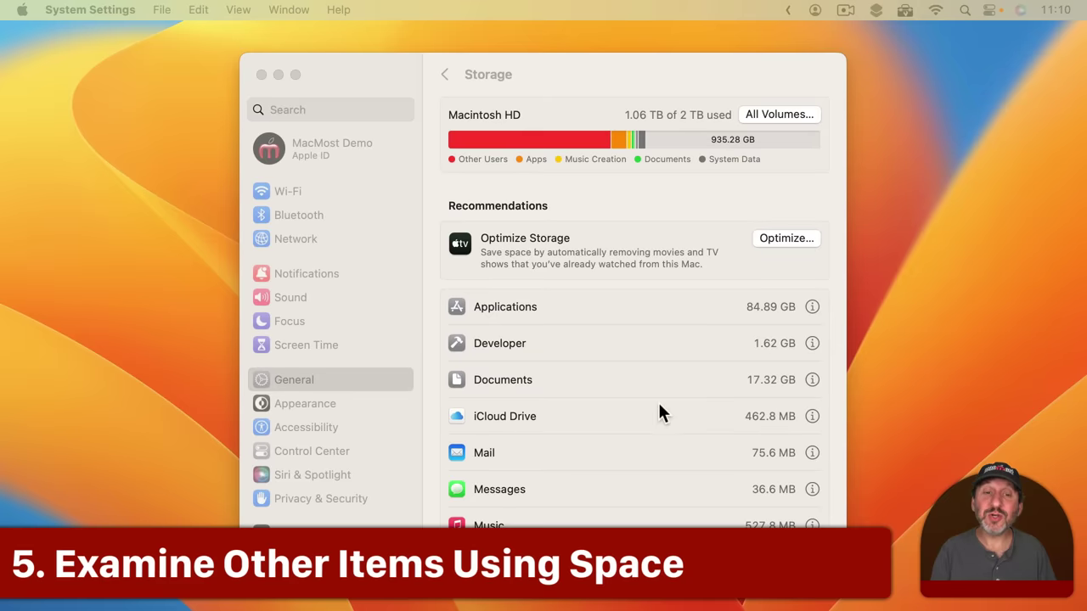
scroll(657, 407, "down", 2)
scroll(642, 459, "down", 1)
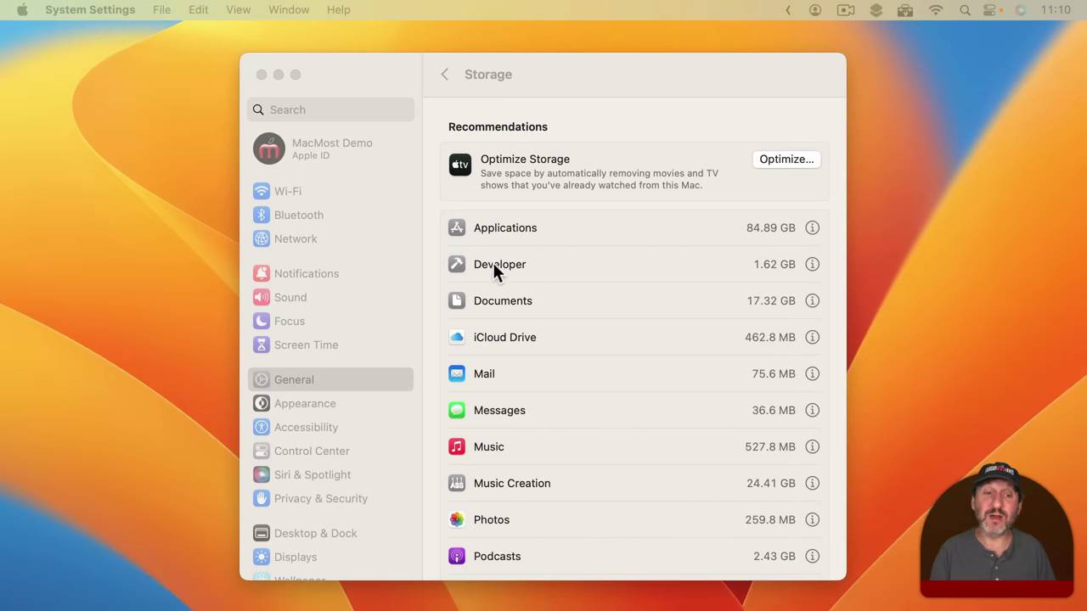
left_click(813, 264)
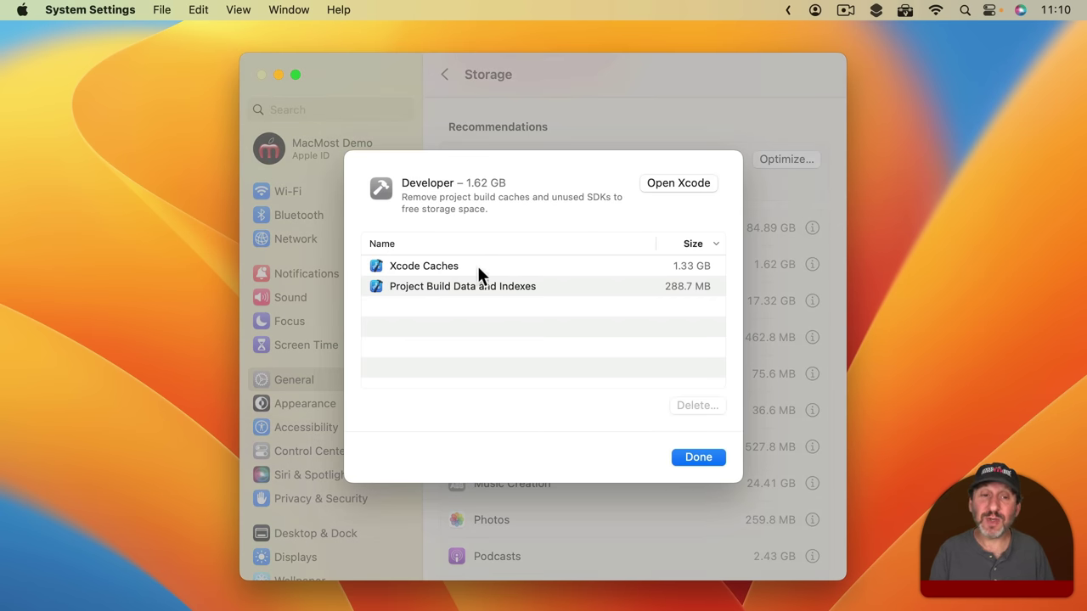
left_click(419, 264)
left_click(412, 288)
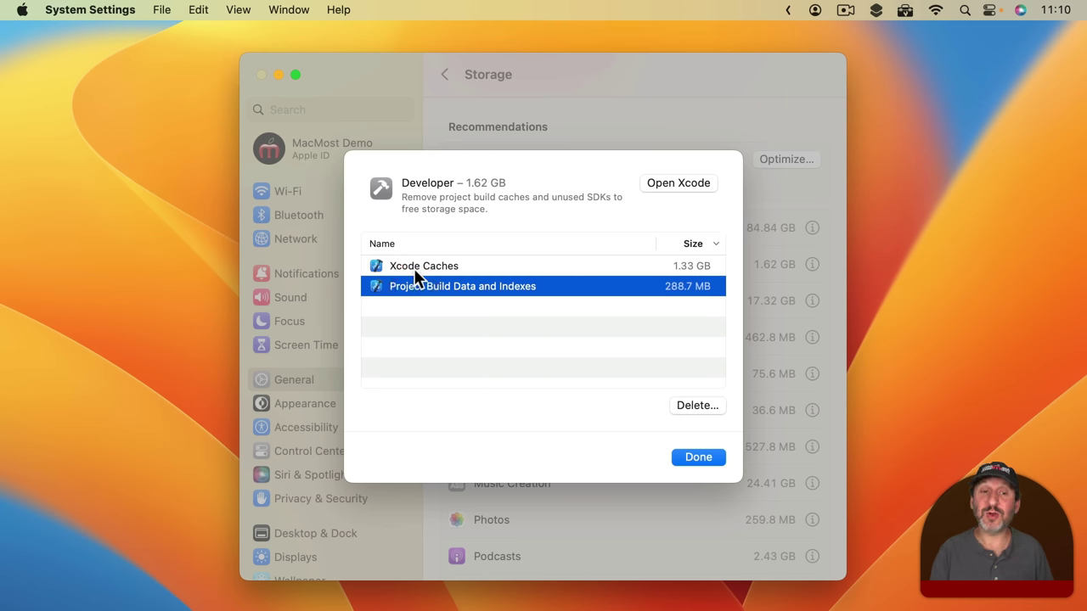
- Close the Developer details and open the Music Creation storage details
left_click(699, 457)
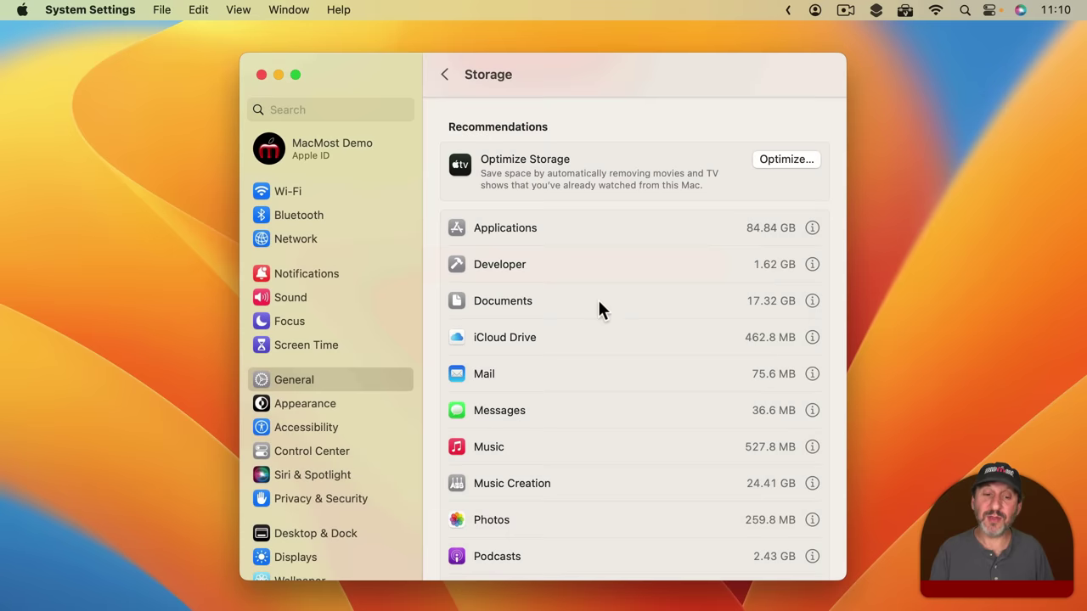
scroll(584, 463, "down", 3)
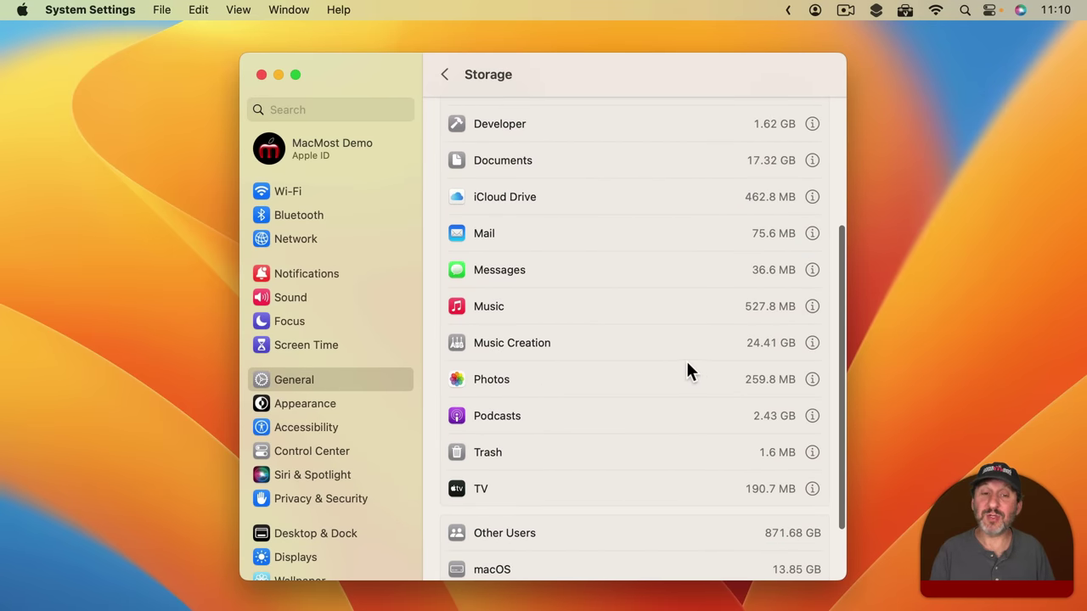
left_click(812, 343)
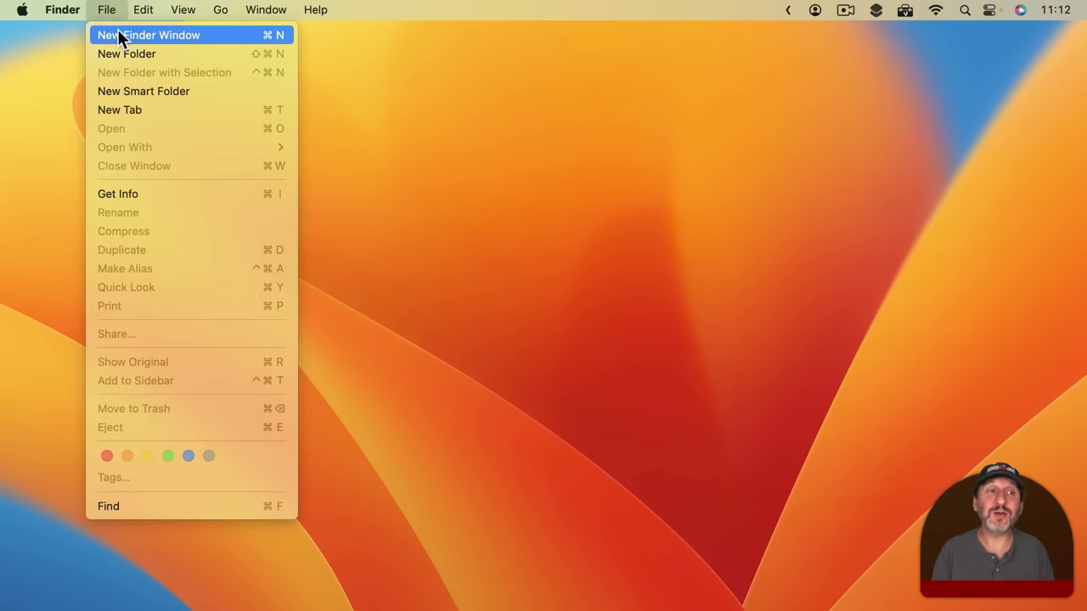
- In a new Finder window, go through Computer and Macintosh HD into the system Library folder
left_click(119, 31)
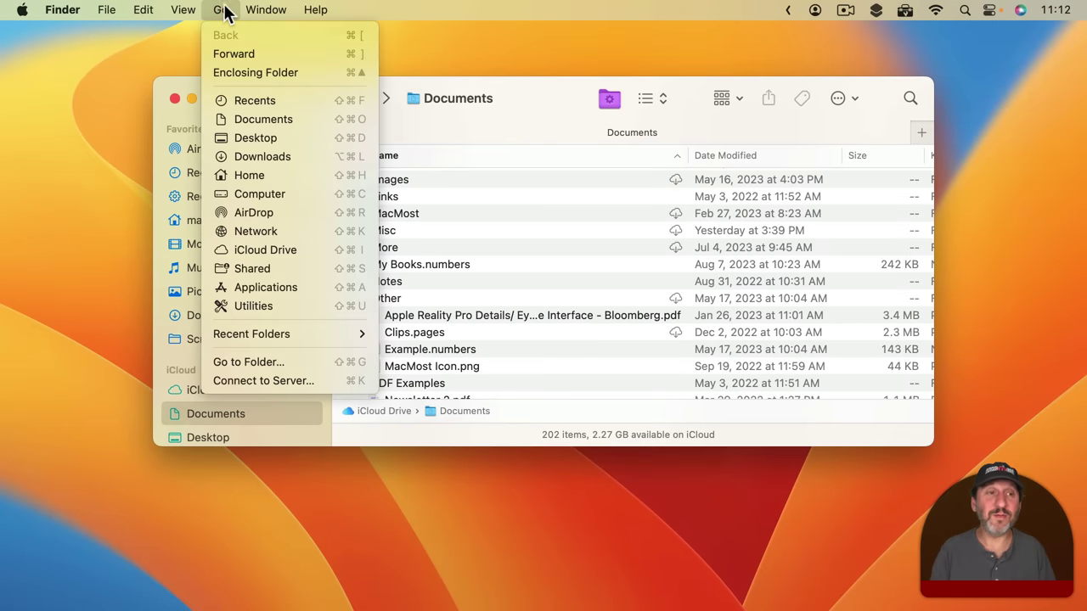
left_click(260, 194)
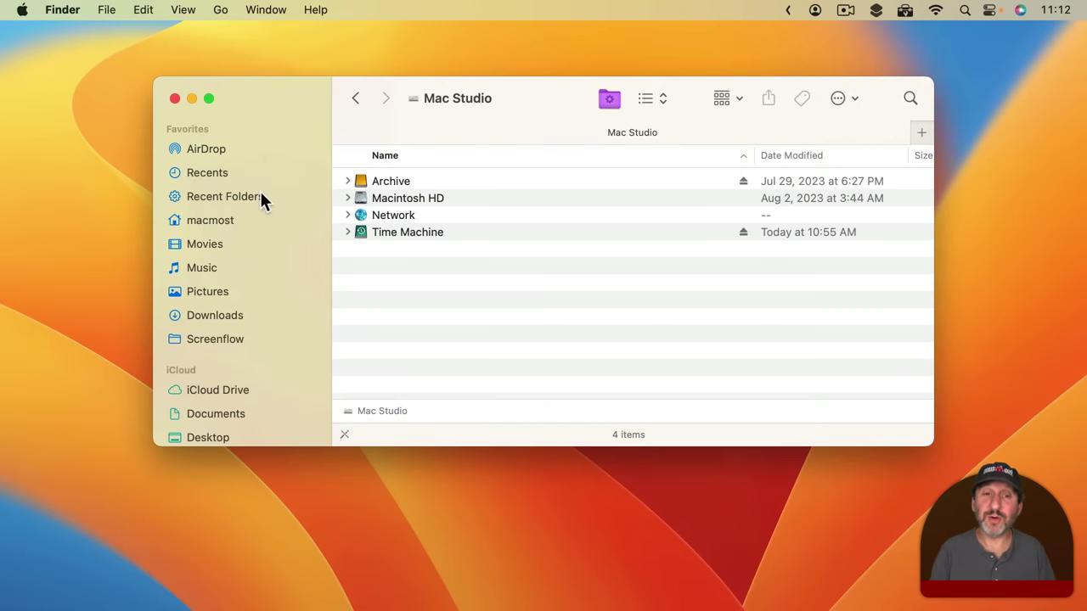
double_click(406, 199)
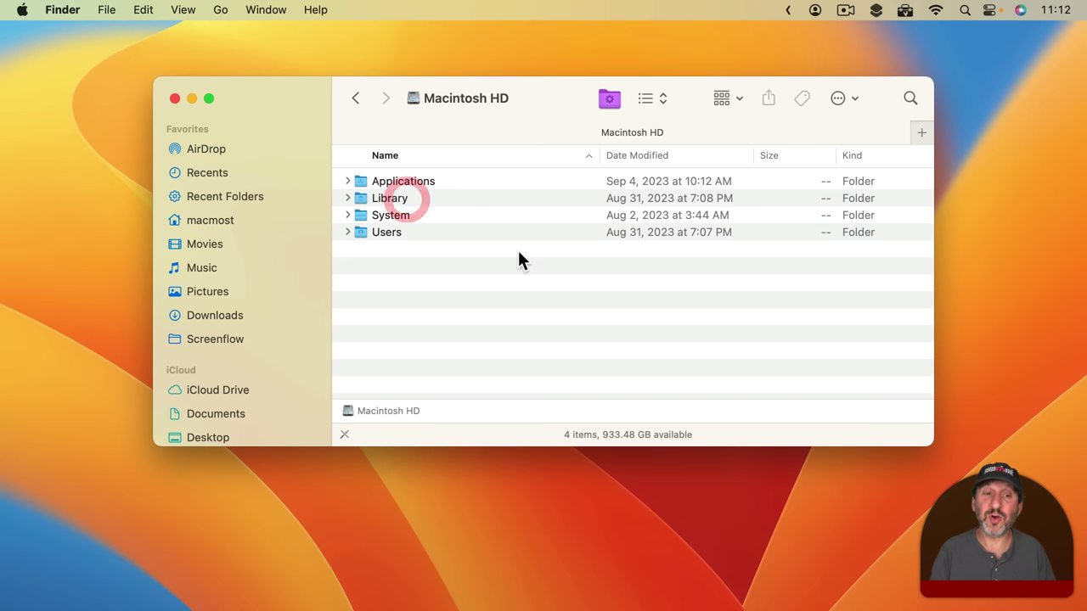
left_click(393, 202)
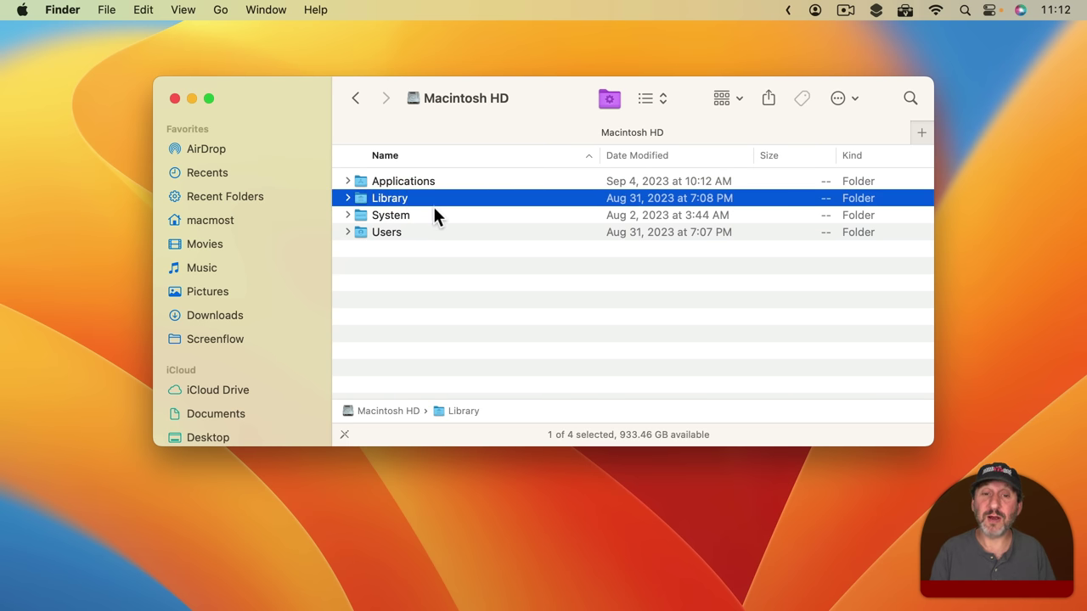
double_click(393, 202)
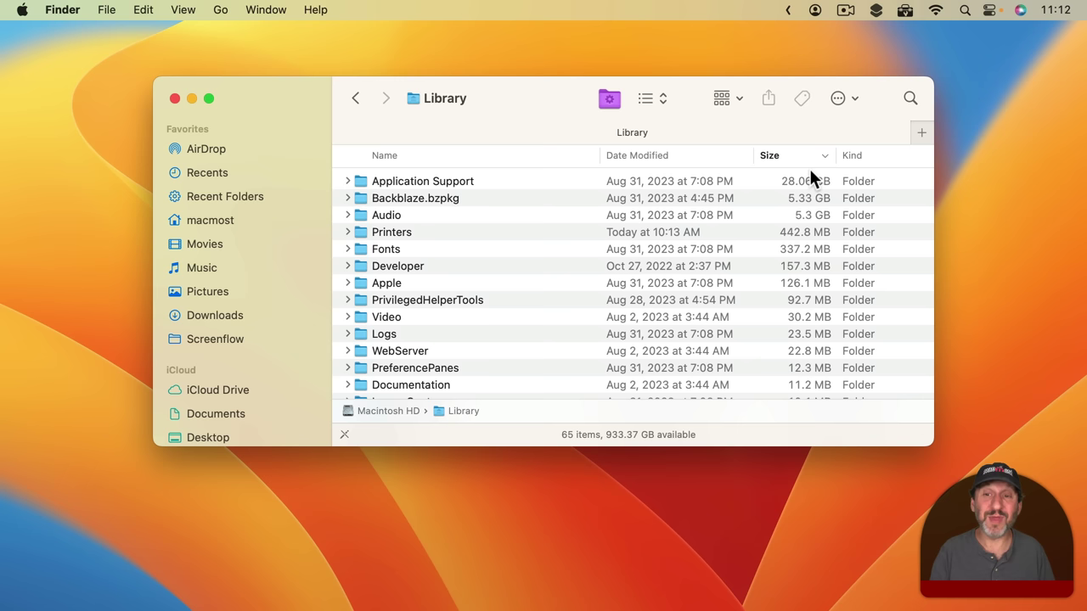
left_click(183, 9)
left_click(222, 384)
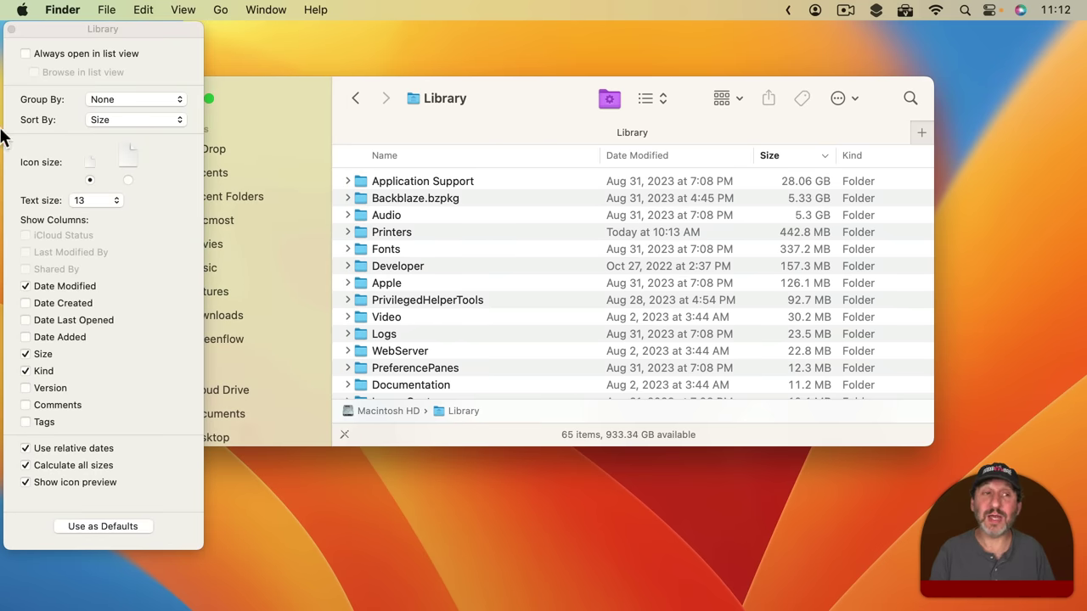
left_click(12, 29)
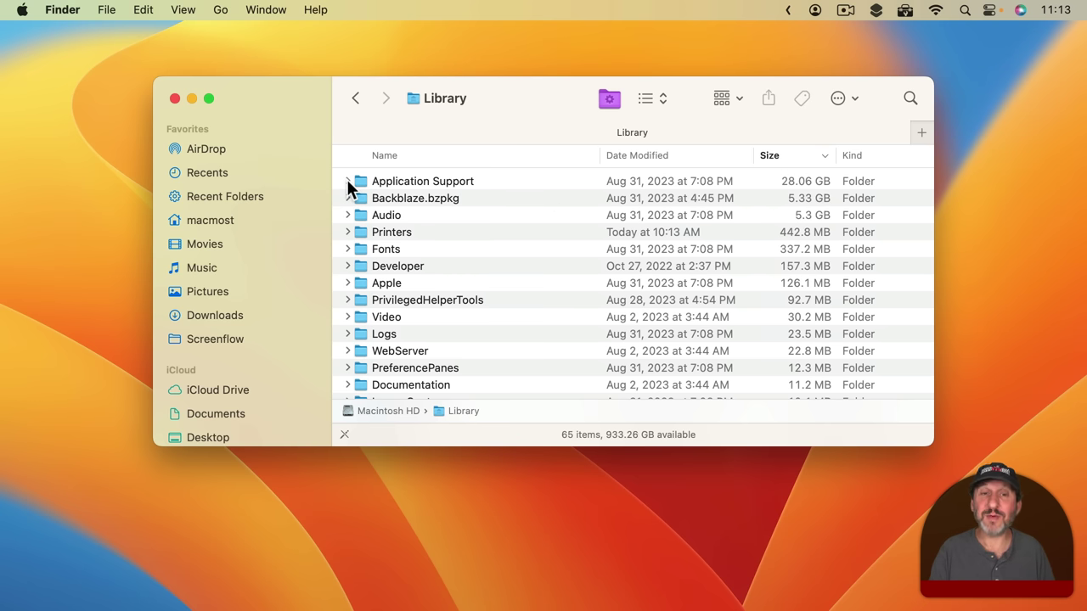
left_click(380, 200)
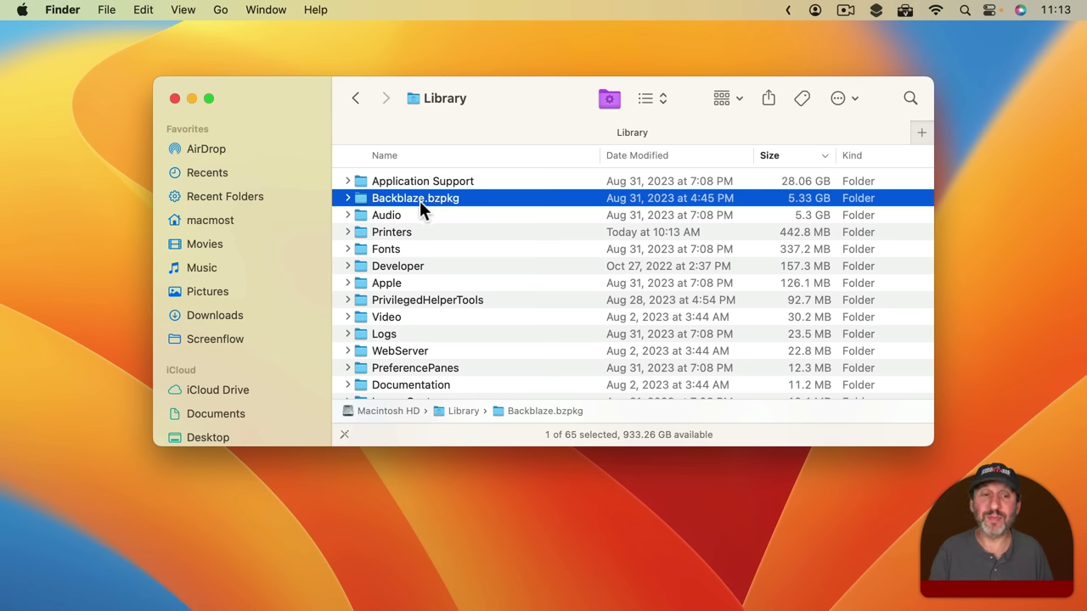
left_click(384, 249)
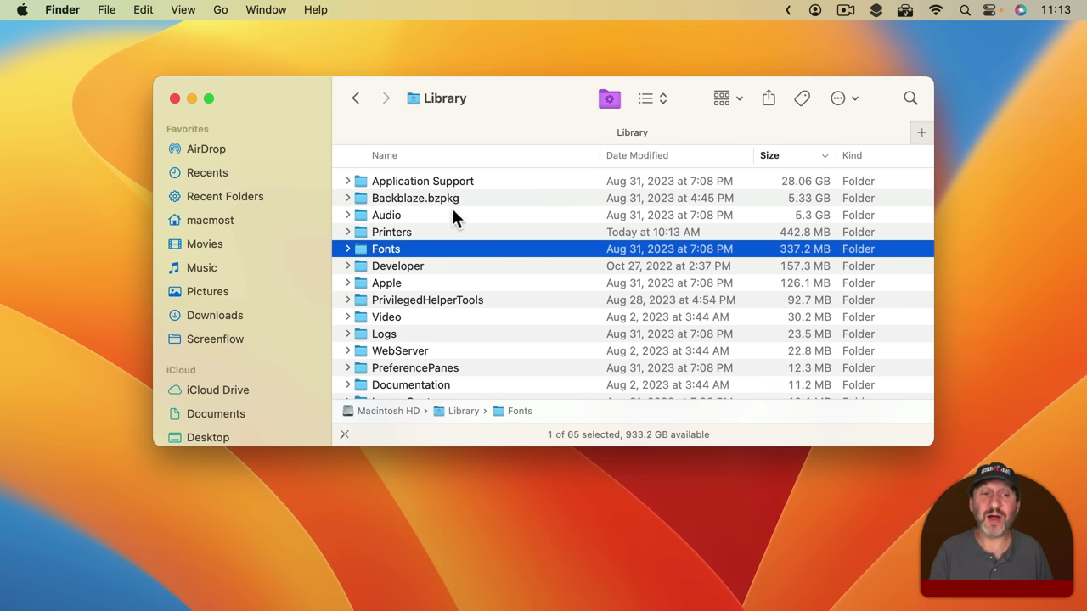
left_click(347, 182)
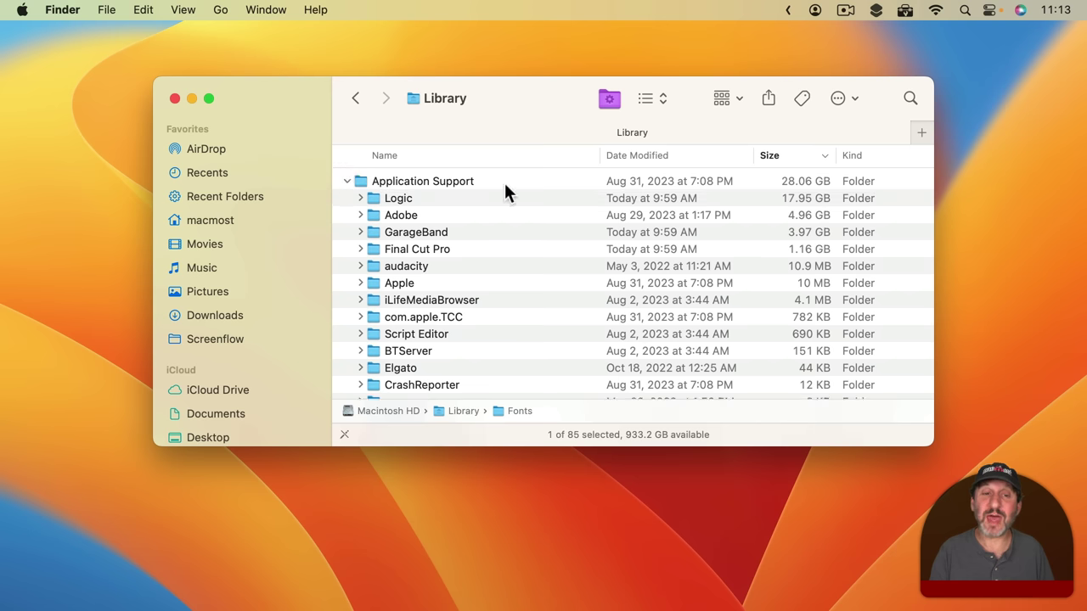
left_click(408, 196)
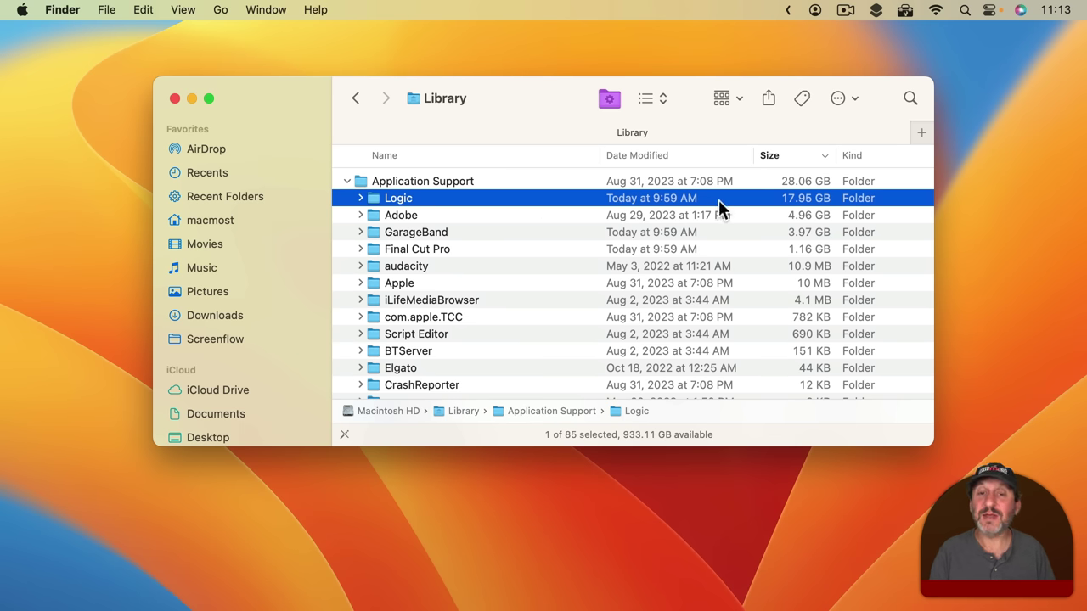
left_click(399, 215)
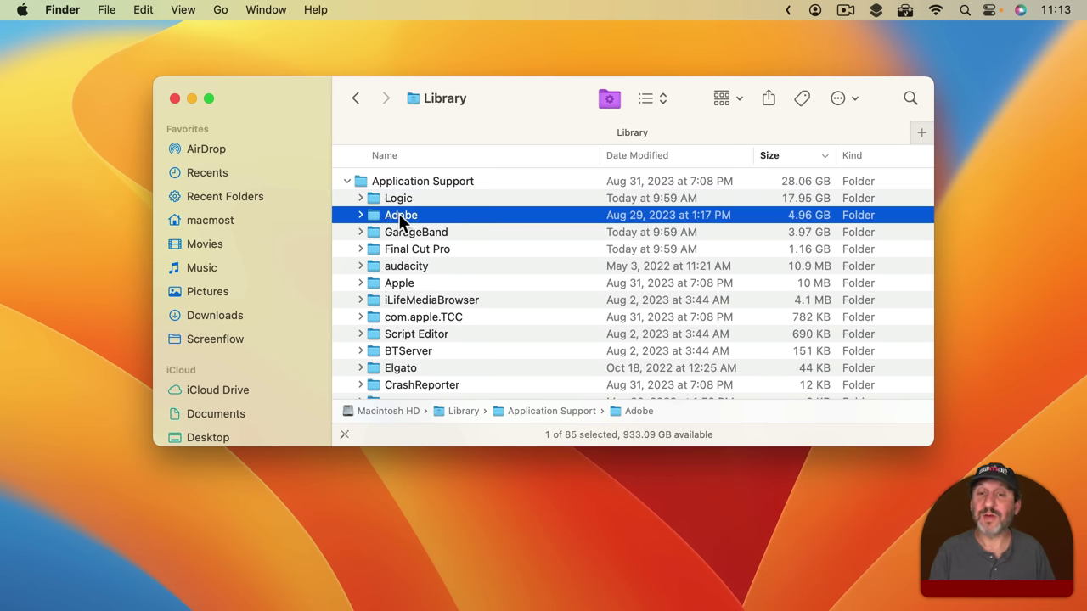
left_click(360, 214)
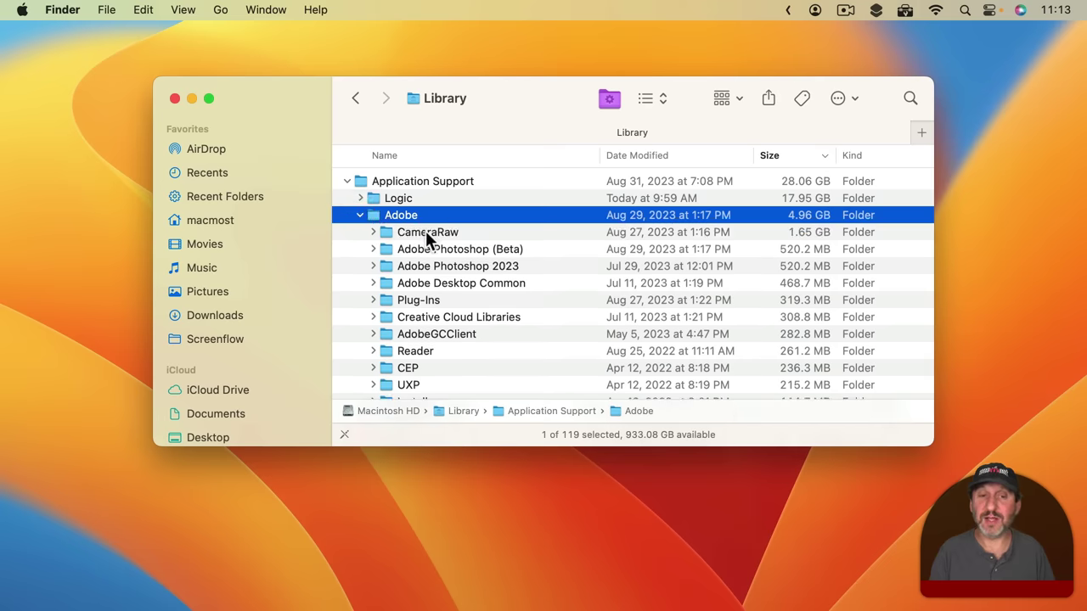
left_click(360, 215)
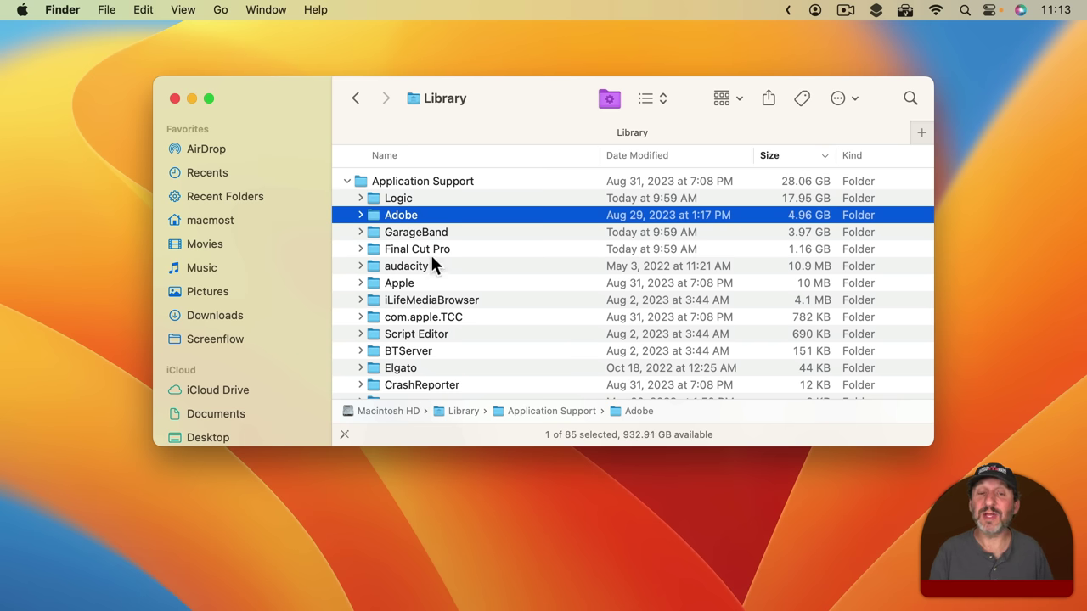
scroll(416, 344, "down", 3)
scroll(415, 333, "up", 4)
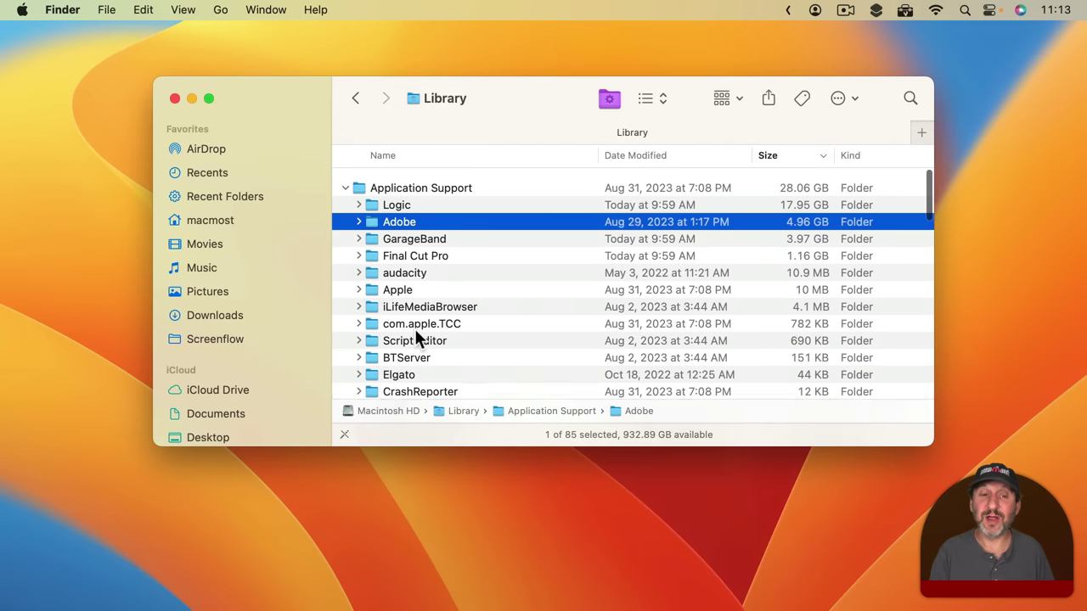
left_click(347, 181)
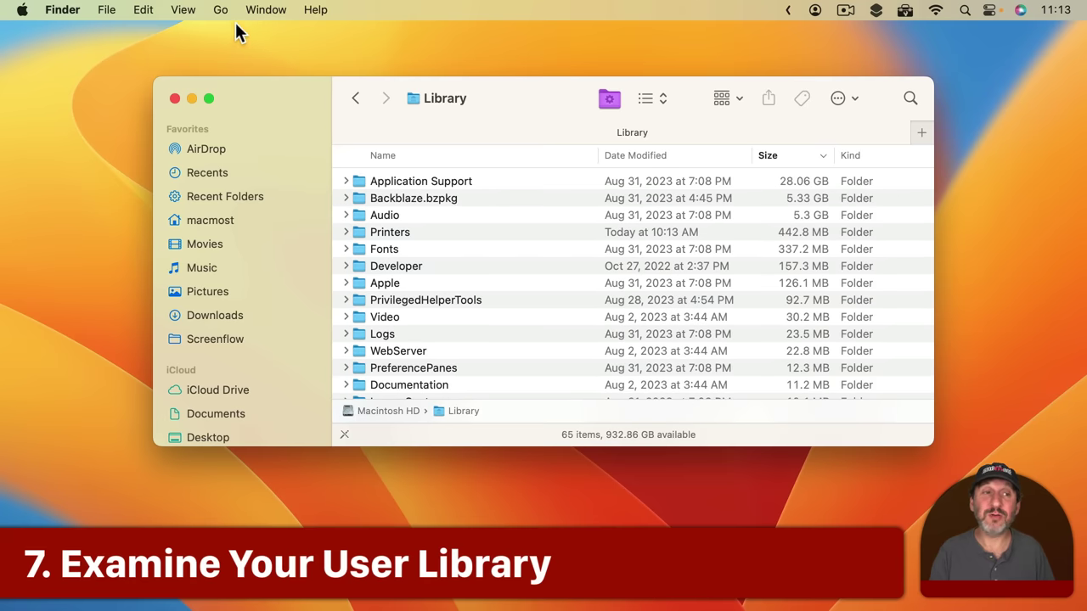
- Open the hidden user Library folder from the Go menu with Option held
left_click(222, 9)
key("alt")
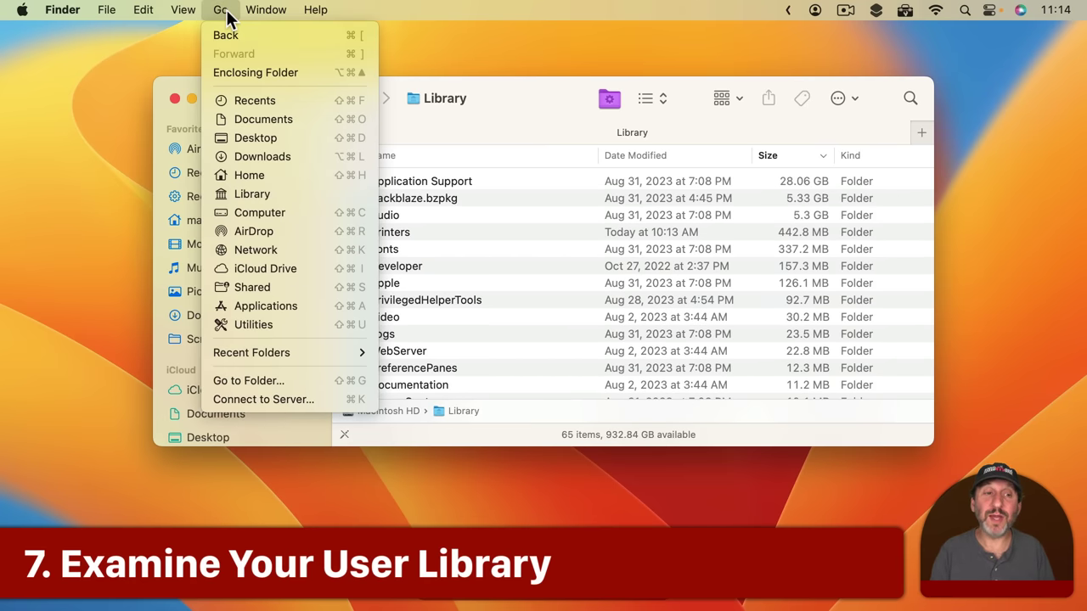
left_click(253, 192)
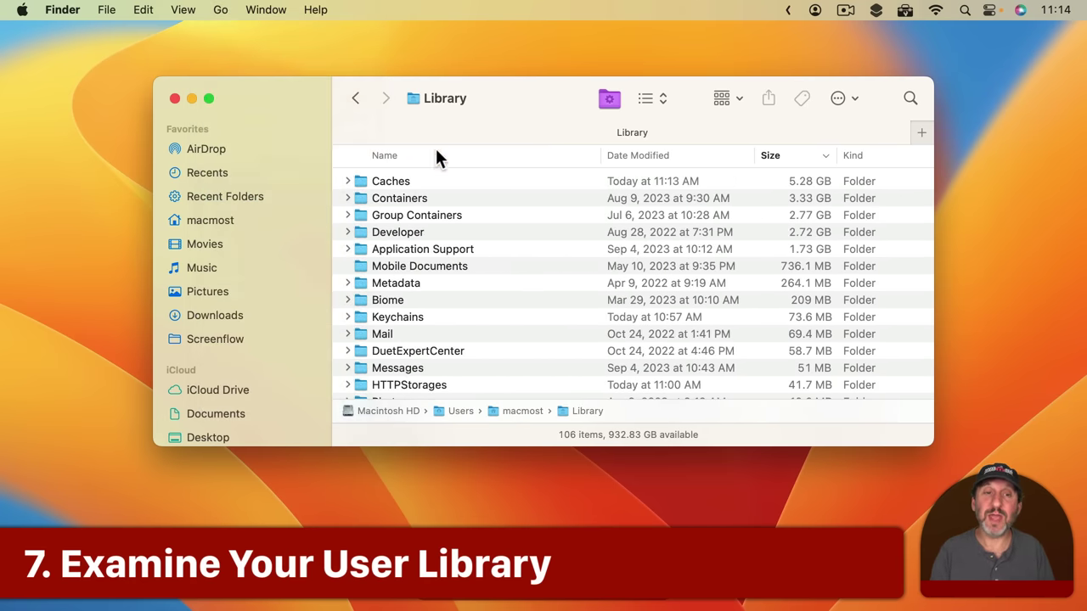
- Check the Library folder's full path, then expand Caches (5.28 GB) to see its subfolders
left_click(450, 97, "super")
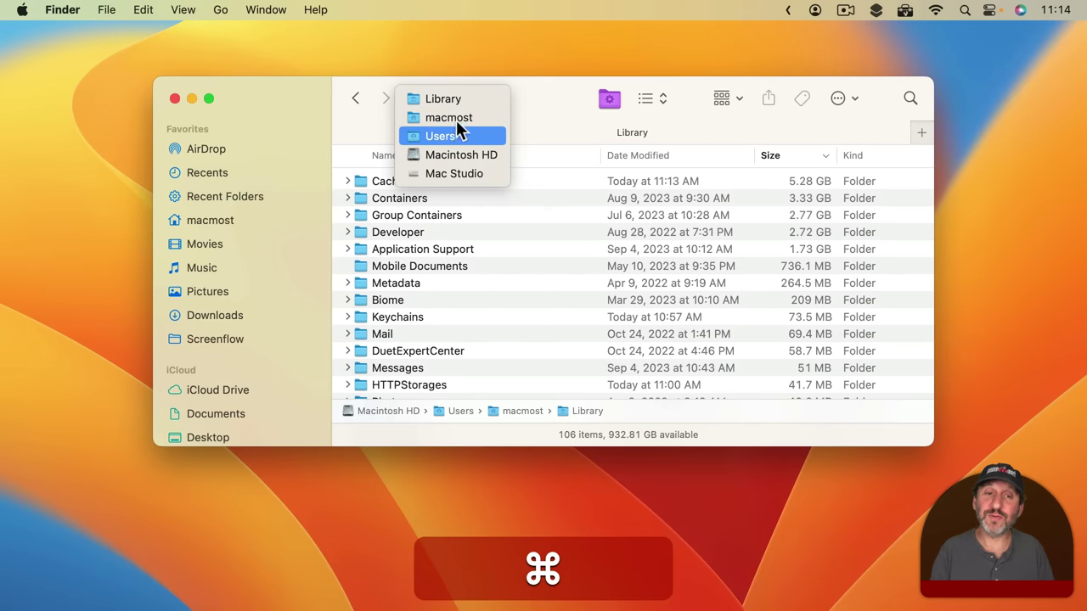
left_click(567, 100)
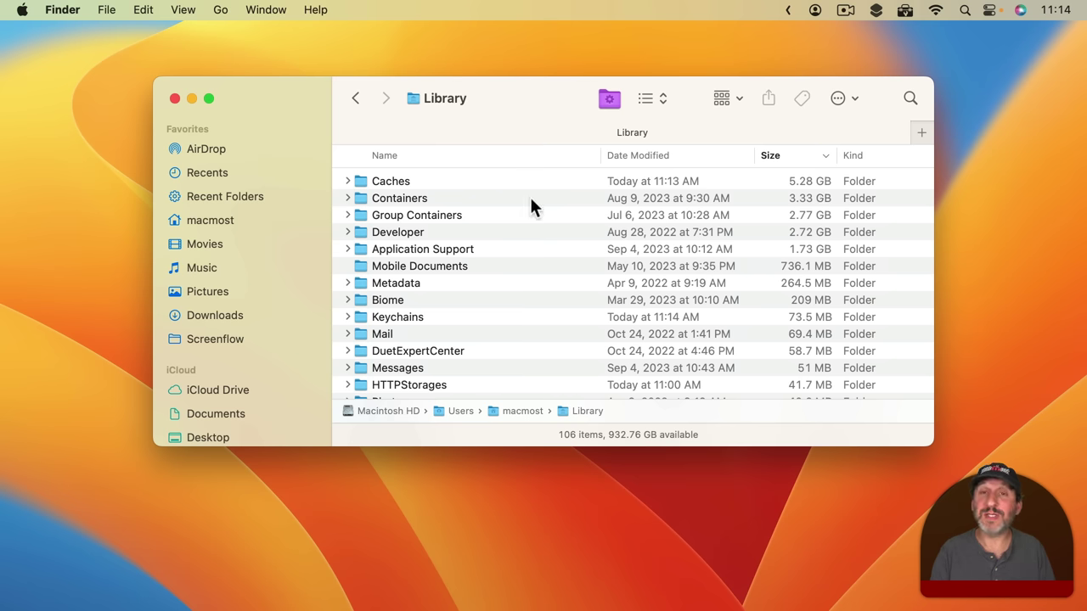
left_click(346, 182)
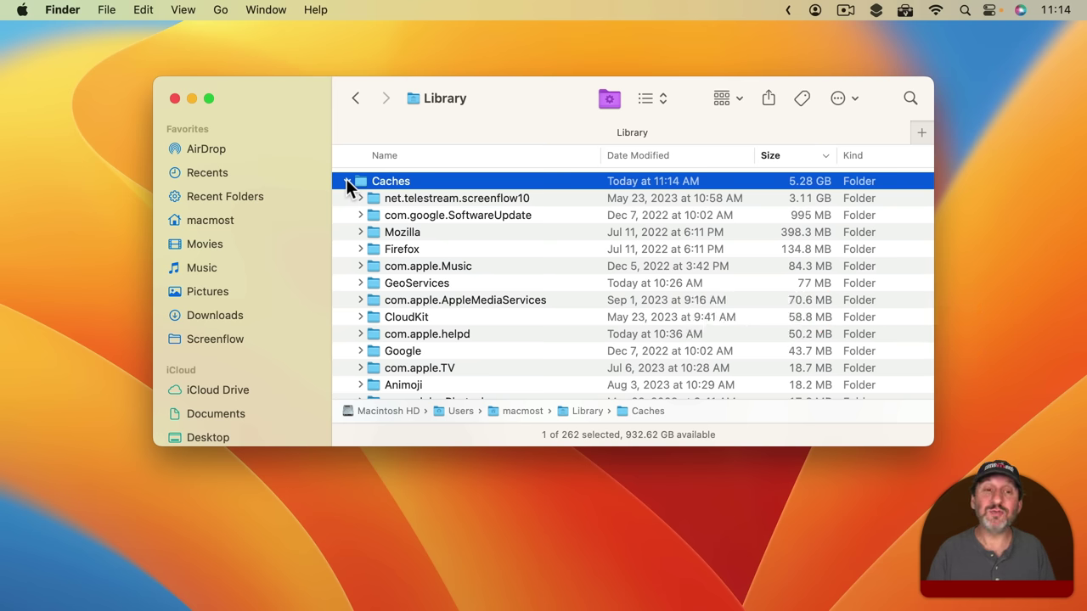
- Select the Firefox cache, then review the Shortcuts, Safari, News and Memoji Stickers containers in Containers
left_click(400, 251)
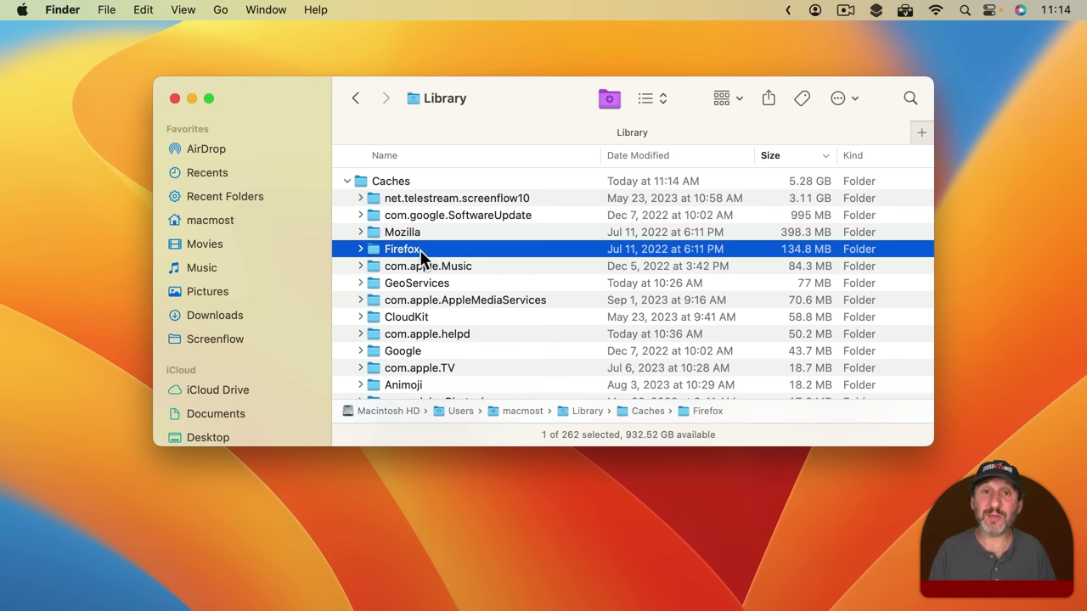
left_click(347, 181)
left_click(347, 197)
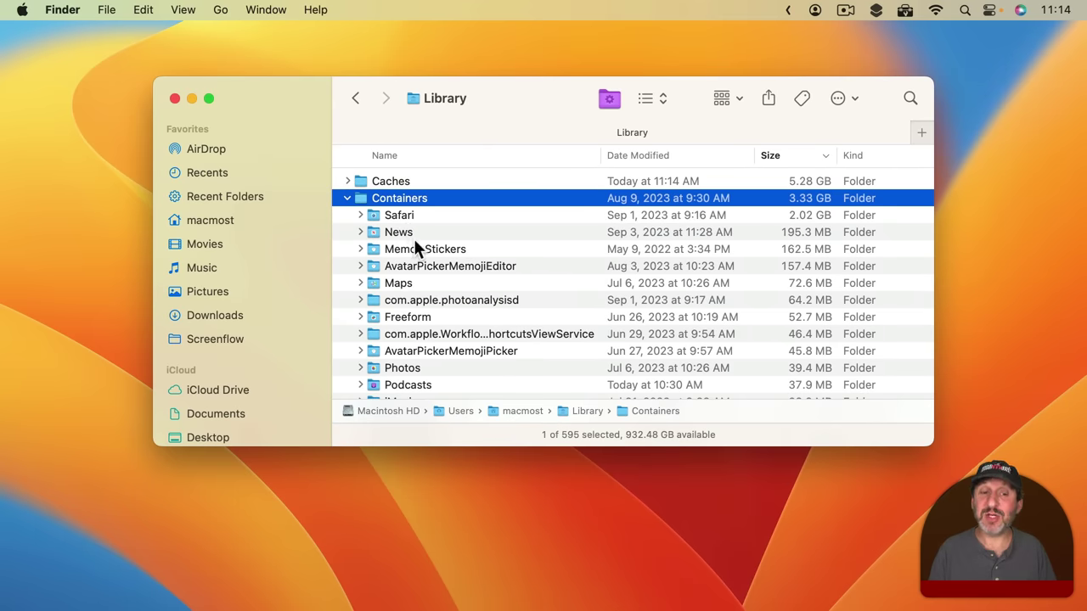
left_click(451, 334)
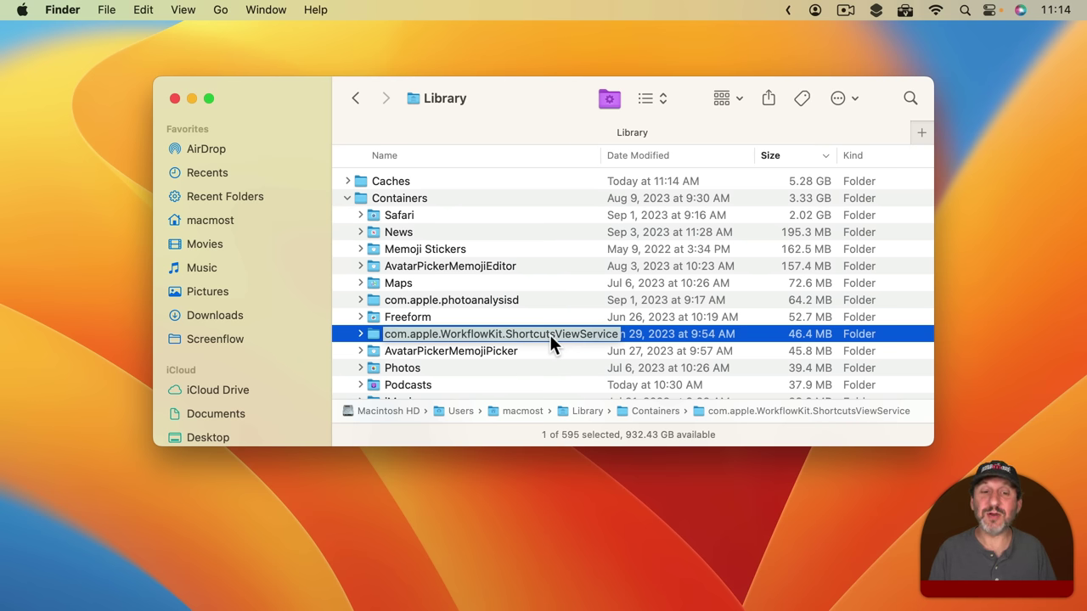
left_click(397, 216)
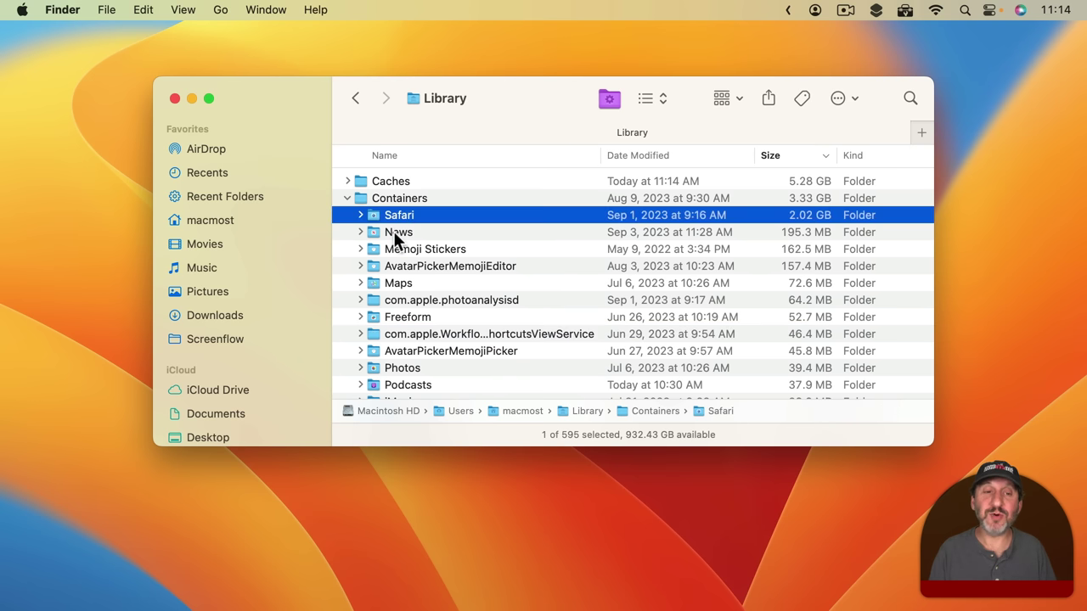
left_click(393, 231)
left_click(405, 248)
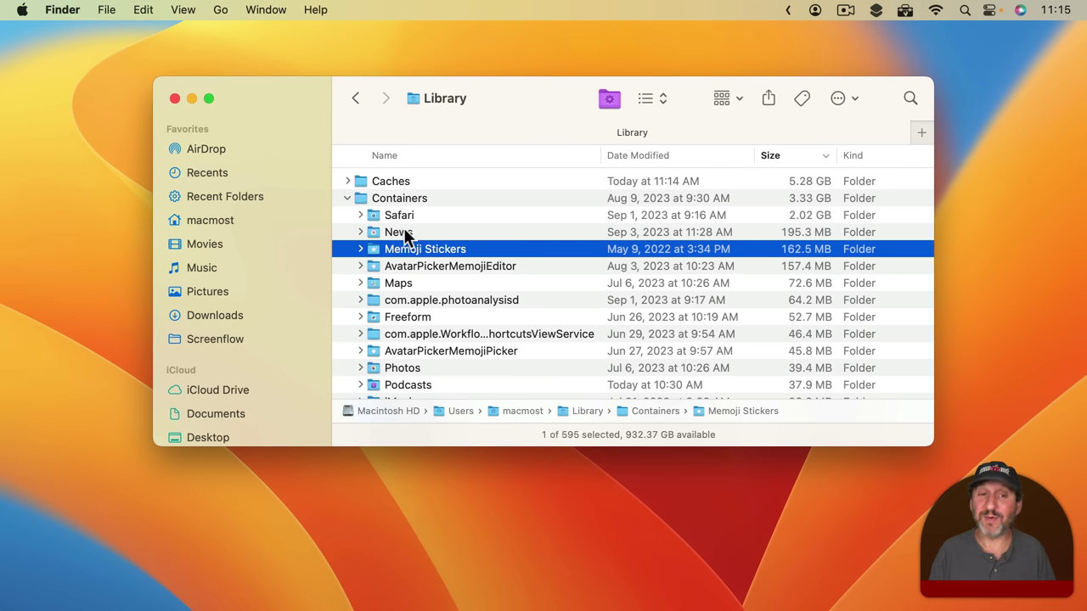
left_click(345, 197)
- Inspect the large podcasts container in Group Containers, then collapse it and select Mobile Documents
left_click(346, 213)
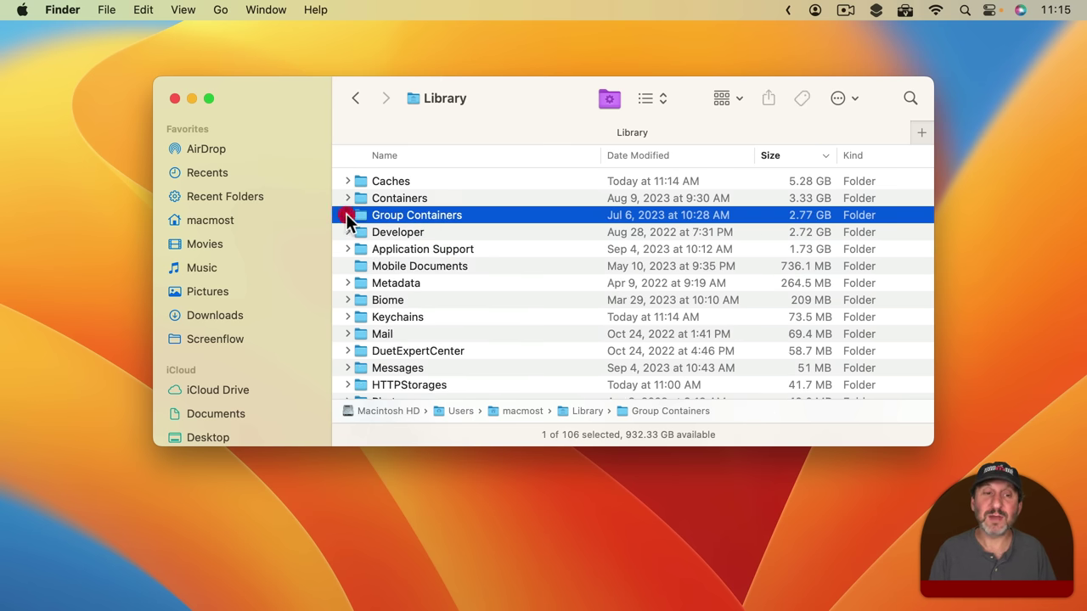
left_click(345, 213)
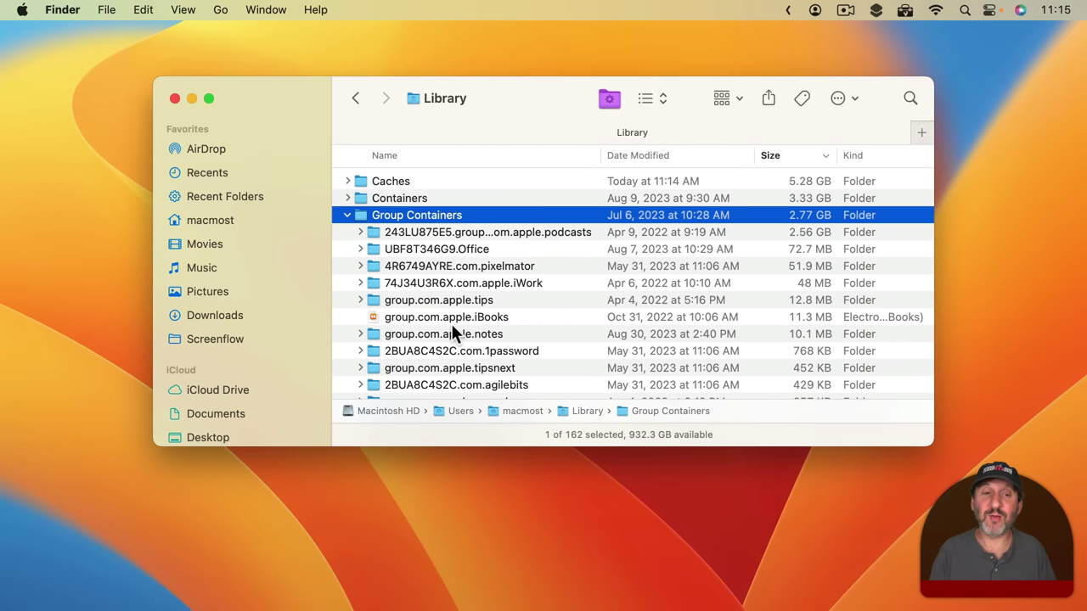
left_click(438, 234)
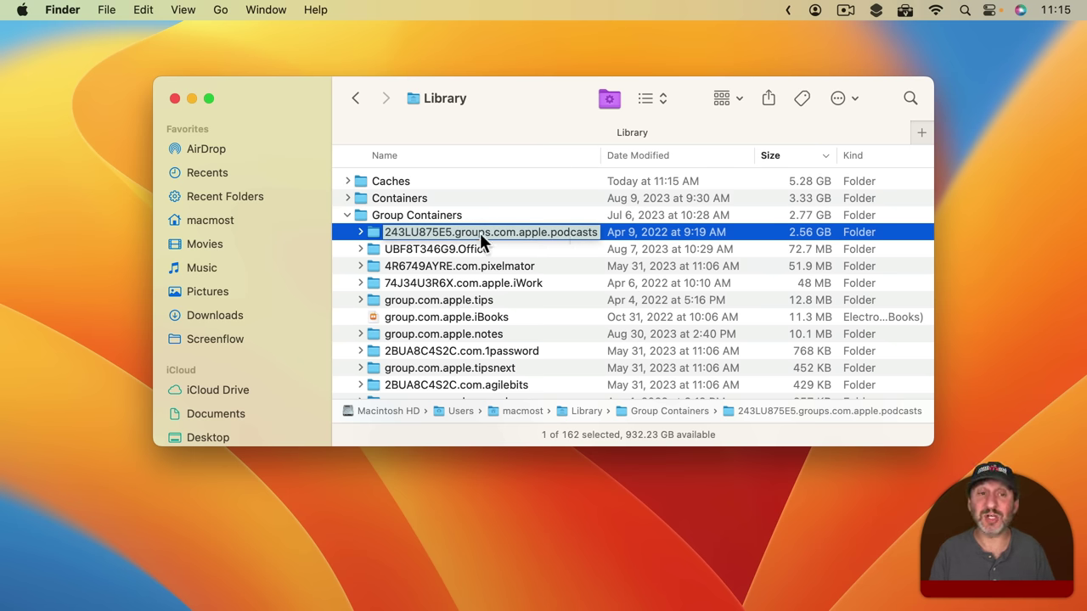
left_click(347, 215)
left_click(399, 267)
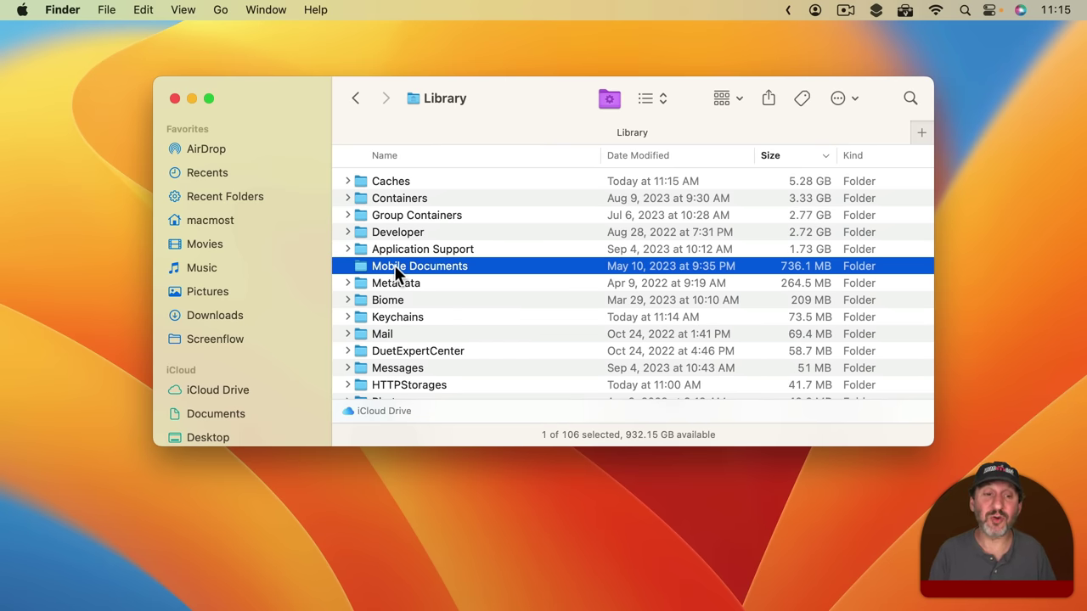
double_click(394, 266)
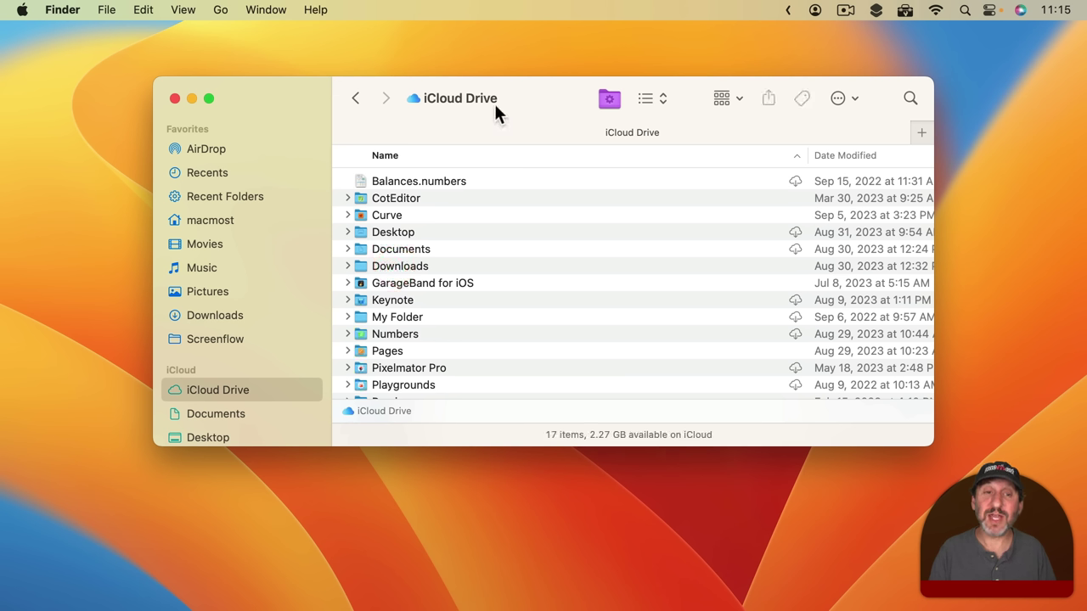
left_click(354, 99)
left_click(393, 266)
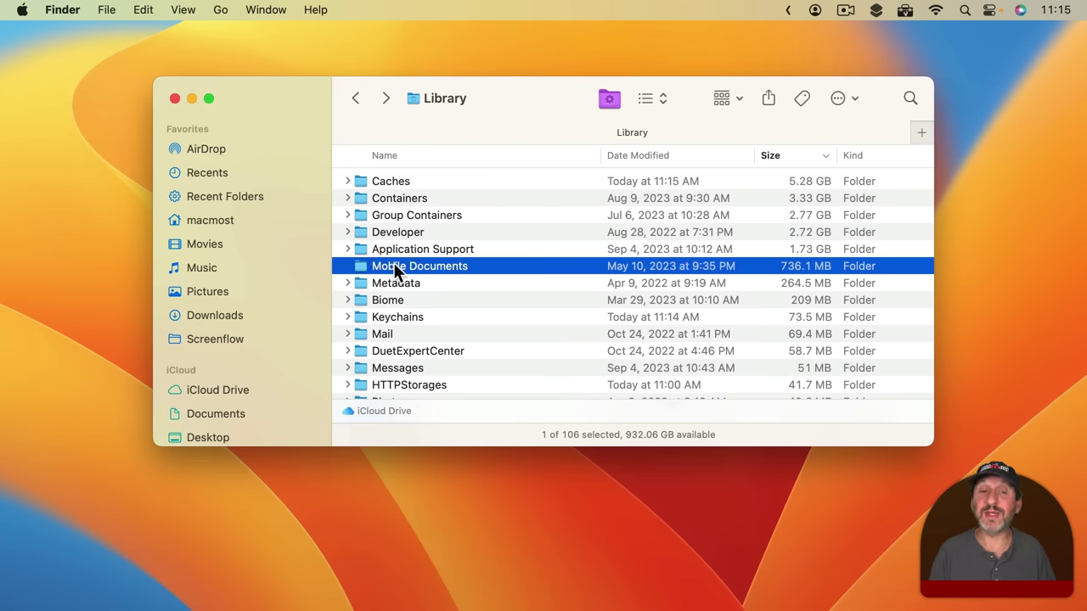